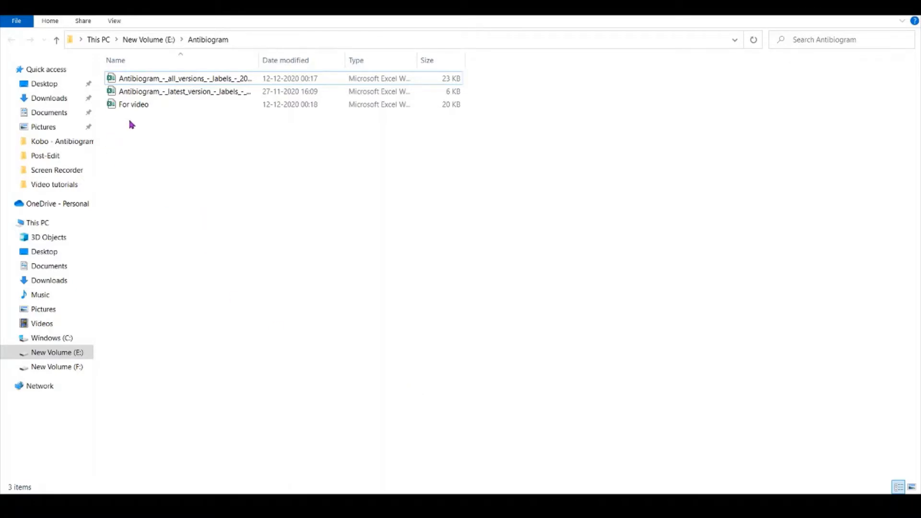
# Open the For video workbook from the Antibiogram folder
pyautogui.click(142, 105)
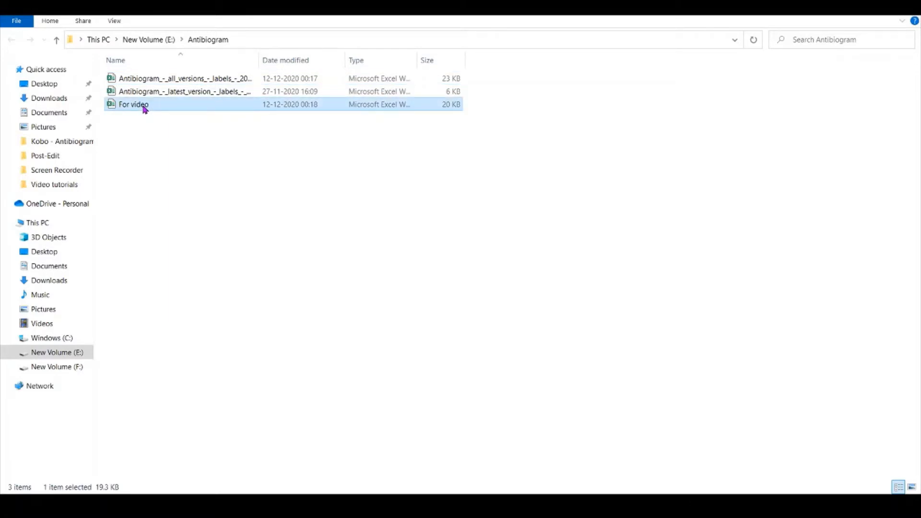
pyautogui.doubleClick(144, 107)
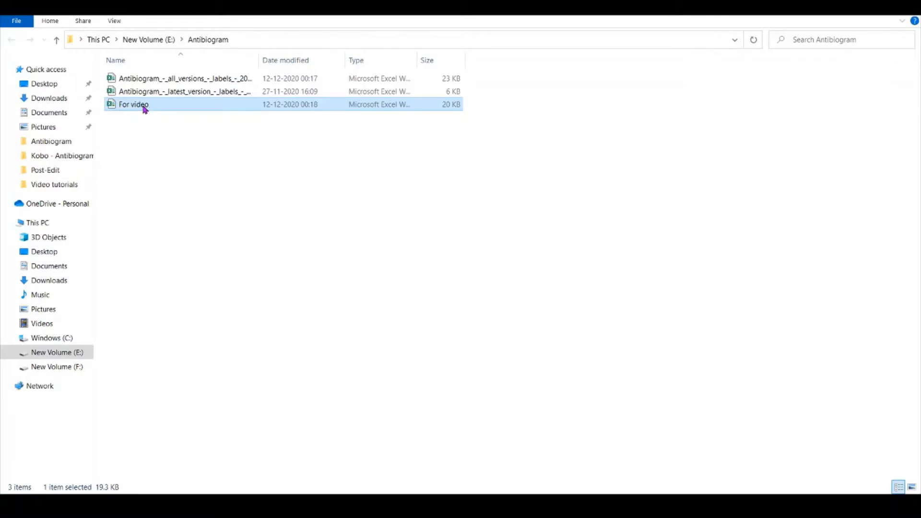
# Switch to Chrome and open the jamovi website from the search results in a new tab
pyautogui.click(339, 505)
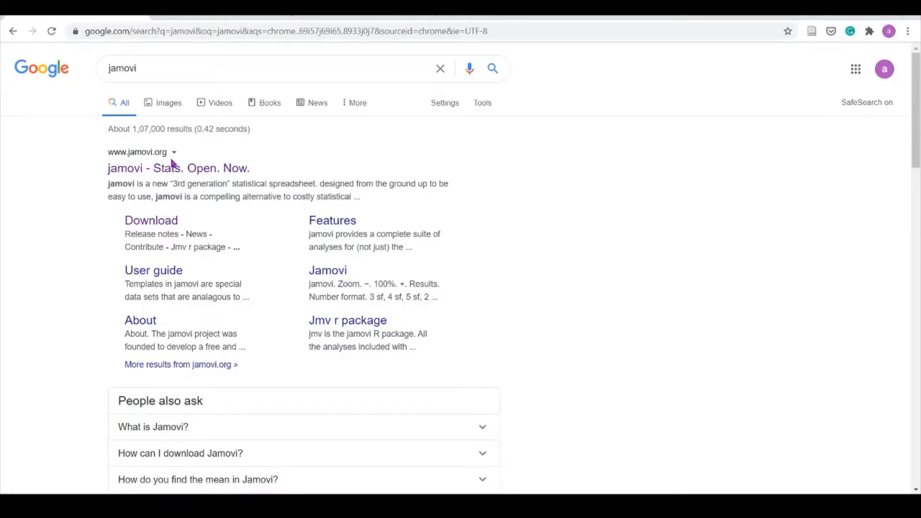
pyautogui.rightClick(160, 169)
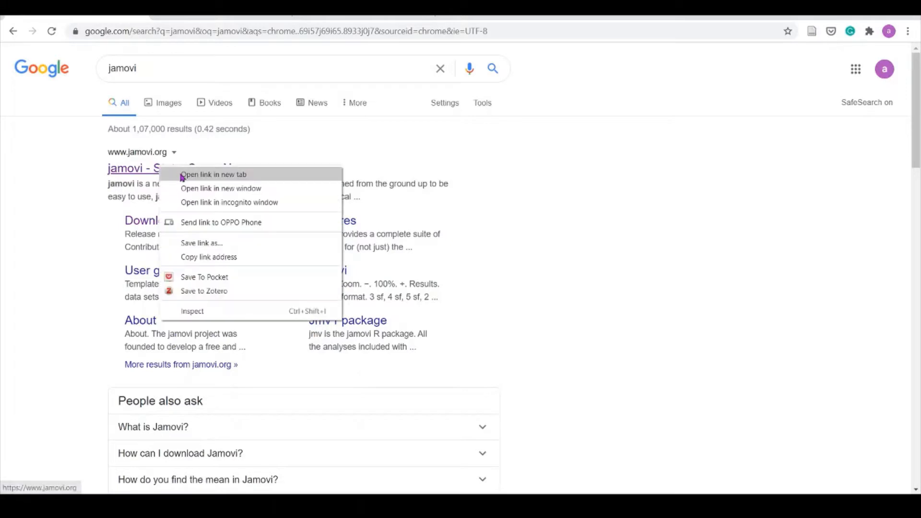
pyautogui.click(186, 174)
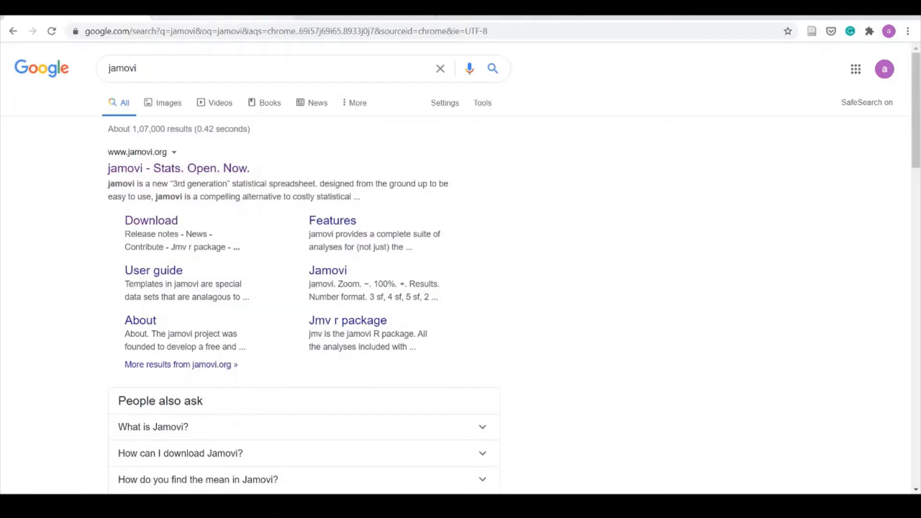
pyautogui.click(336, 17)
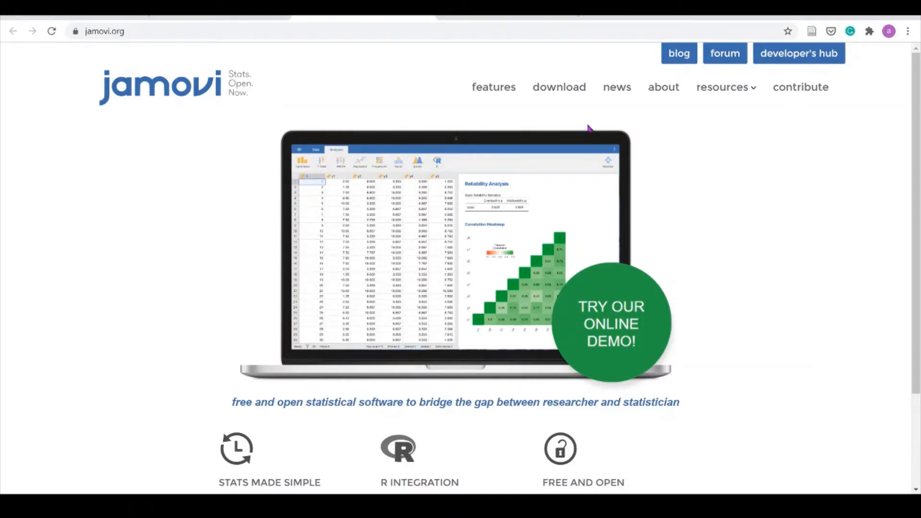
# Go to the jamovi site's download page and choose the 1.6.8 current release for Windows
pyautogui.scroll(-3, 588, 128)
pyautogui.scroll(3, 589, 128)
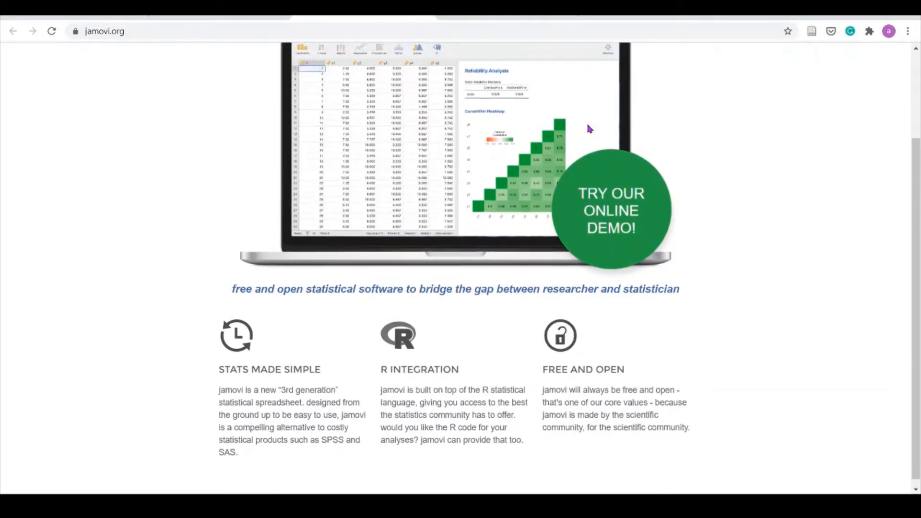
pyautogui.moveTo(748, 100)
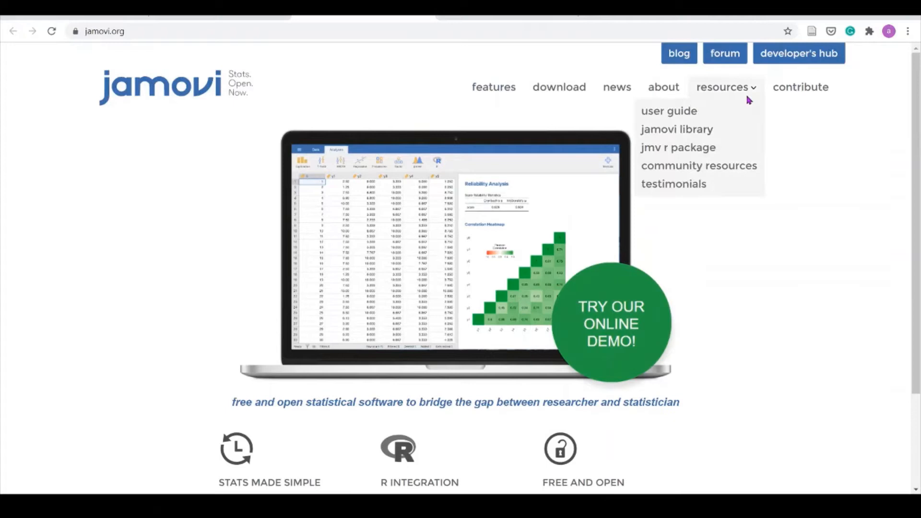
pyautogui.click(560, 92)
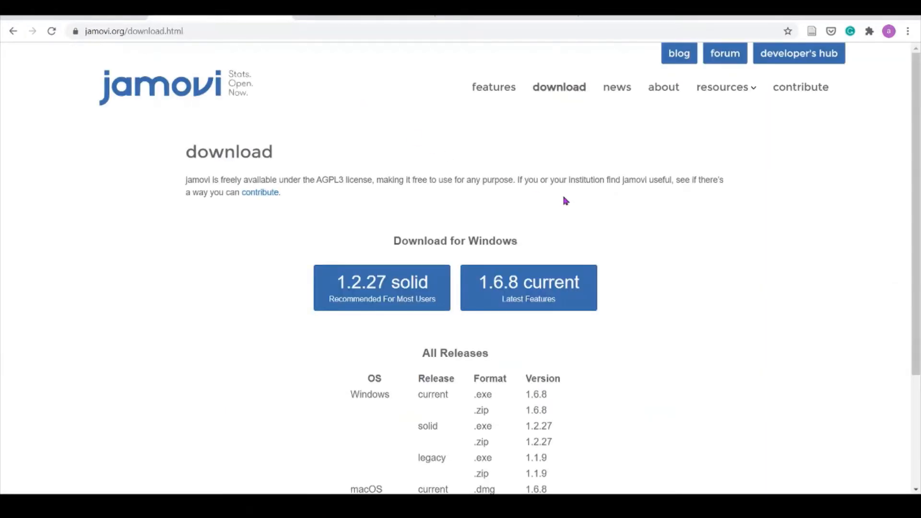
pyautogui.scroll(-3, 488, 225)
pyautogui.scroll(3, 485, 204)
pyautogui.click(584, 292)
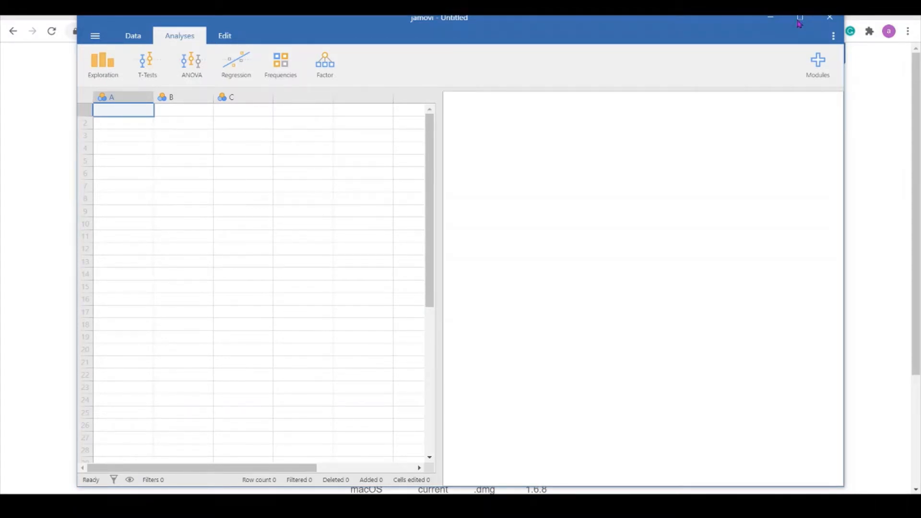
# Switch to jamovi, maximize its window and open the recent data file For video.xlsx
pyautogui.click(800, 20)
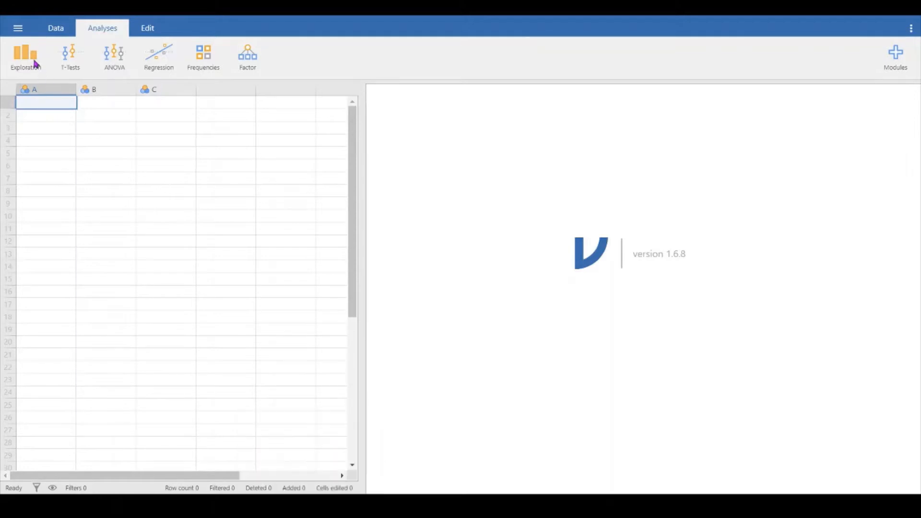
pyautogui.click(18, 27)
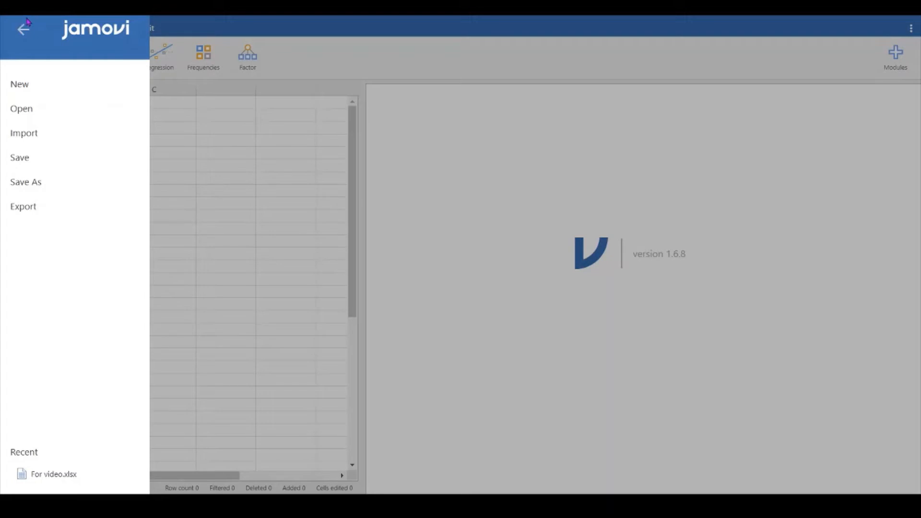
pyautogui.click(23, 29)
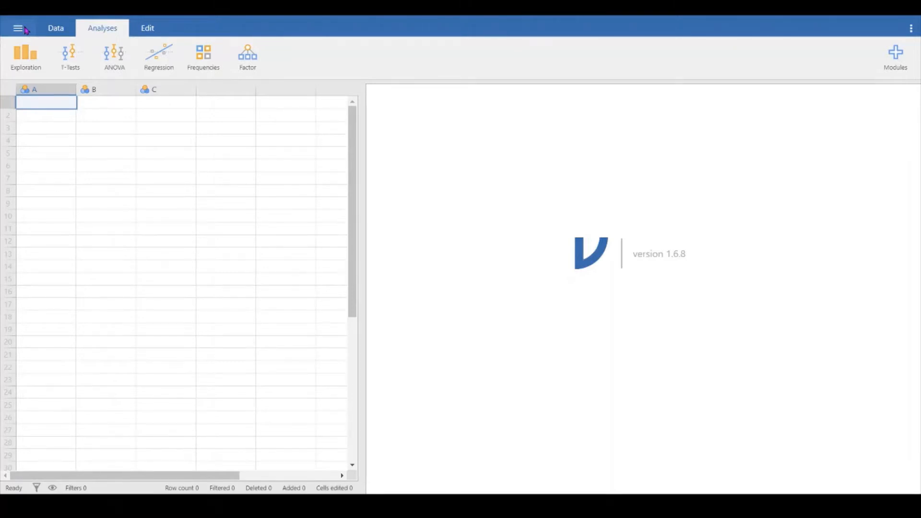
pyautogui.click(24, 30)
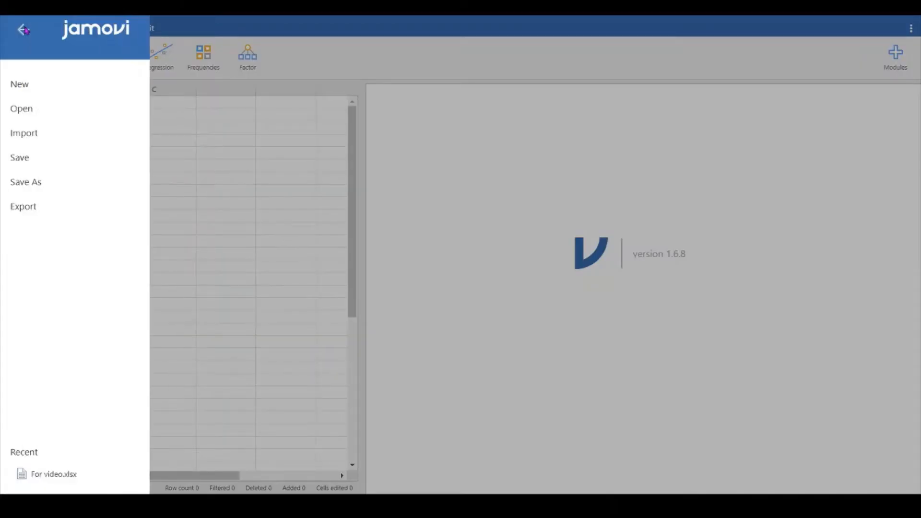
pyautogui.click(44, 134)
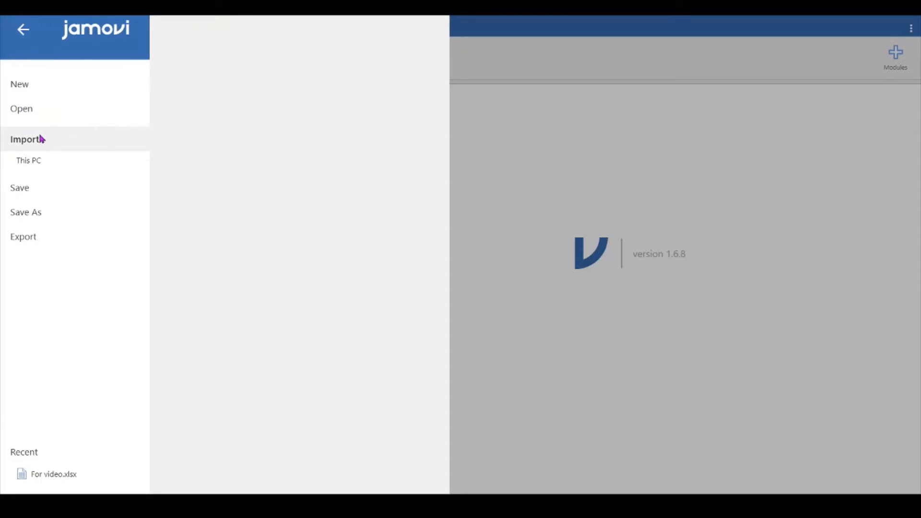
pyautogui.click(36, 167)
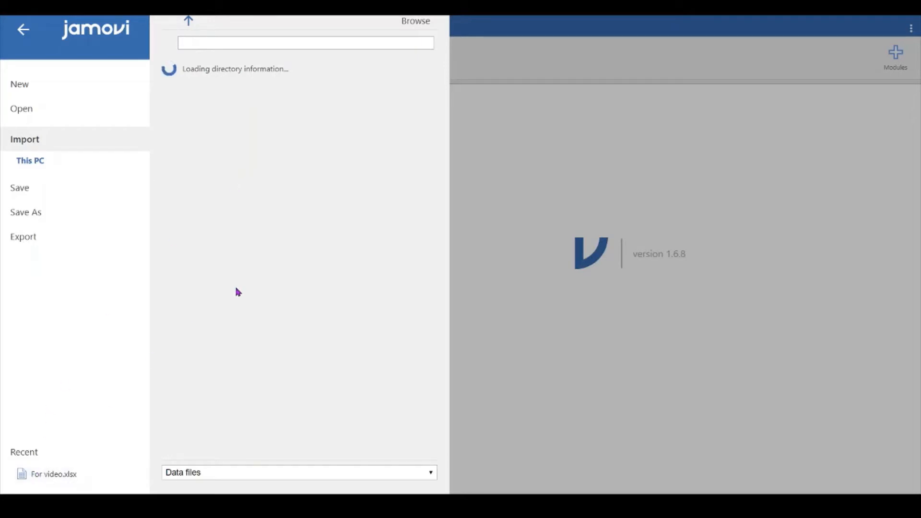
pyautogui.click(77, 473)
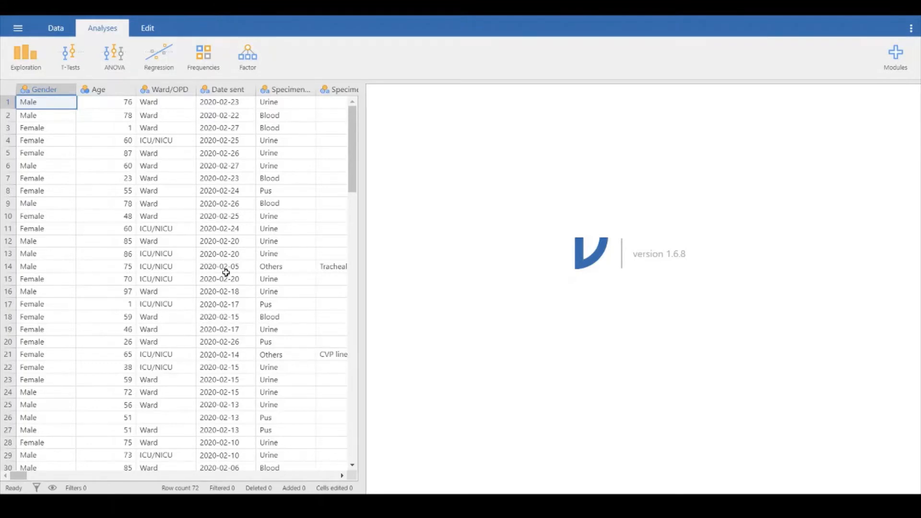
# Look through the imported dataset's antibiotic columns and return to the first column
pyautogui.hscroll(8, 226, 273)
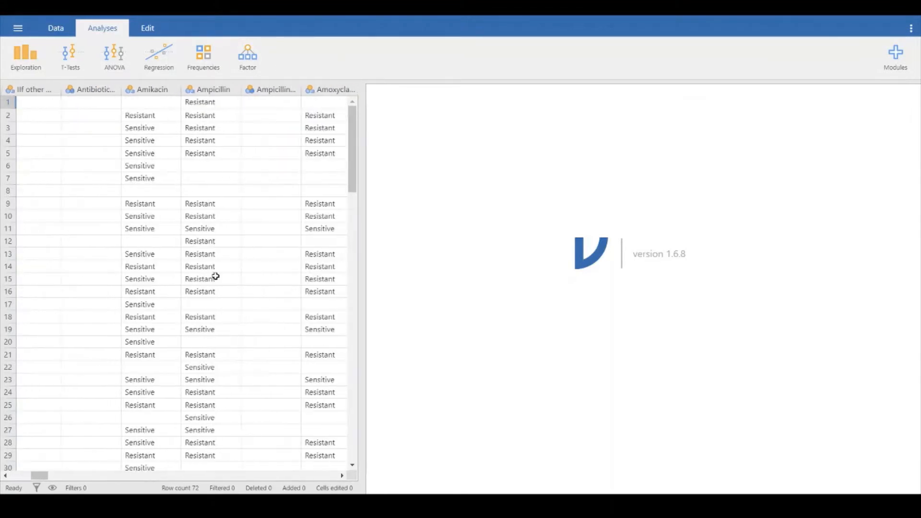
pyautogui.hscroll(8, 215, 276)
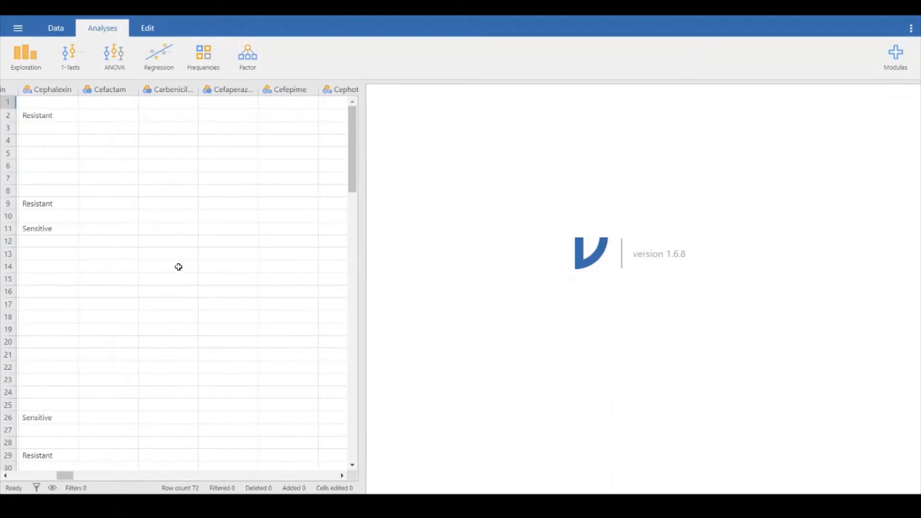
pyautogui.hscroll(8, 178, 267)
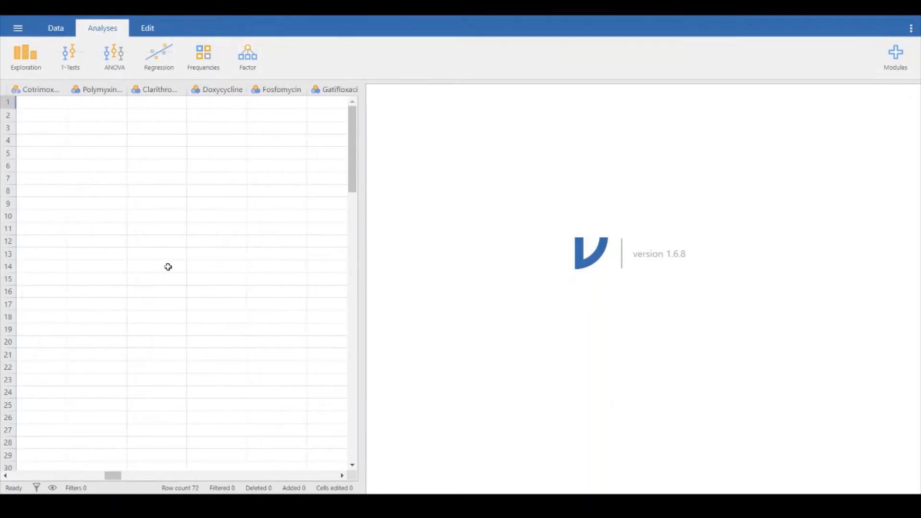
pyautogui.hscroll(-4, 168, 267)
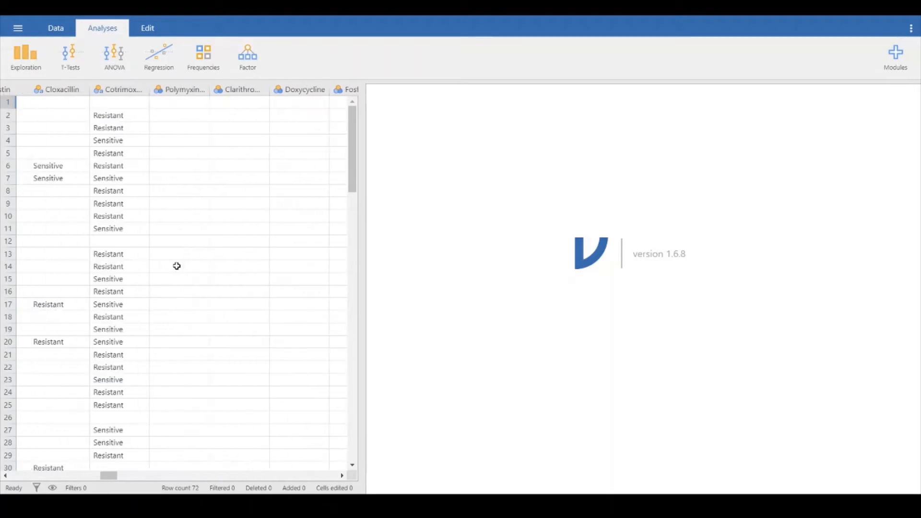
pyautogui.hscroll(-6, 176, 266)
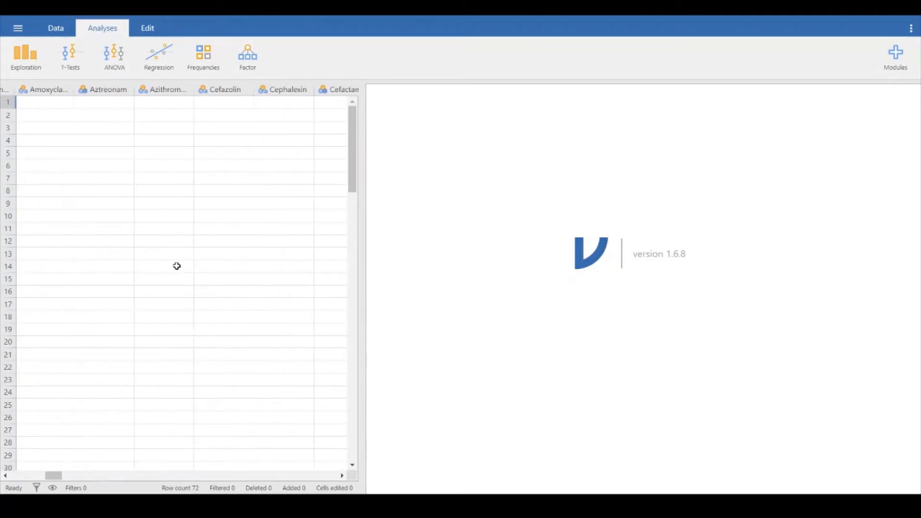
pyautogui.hscroll(-8, 176, 266)
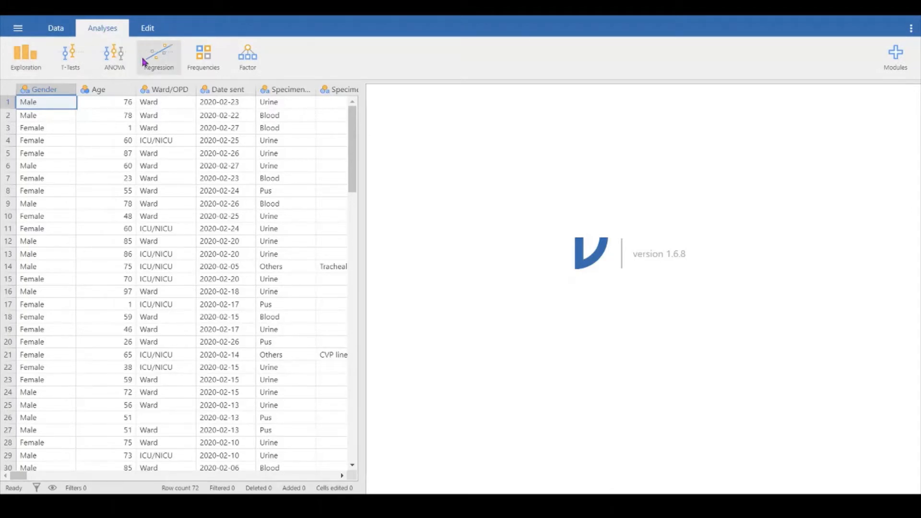
# Create a Descriptives analysis and add Amikacin as its first variable
pyautogui.click(26, 65)
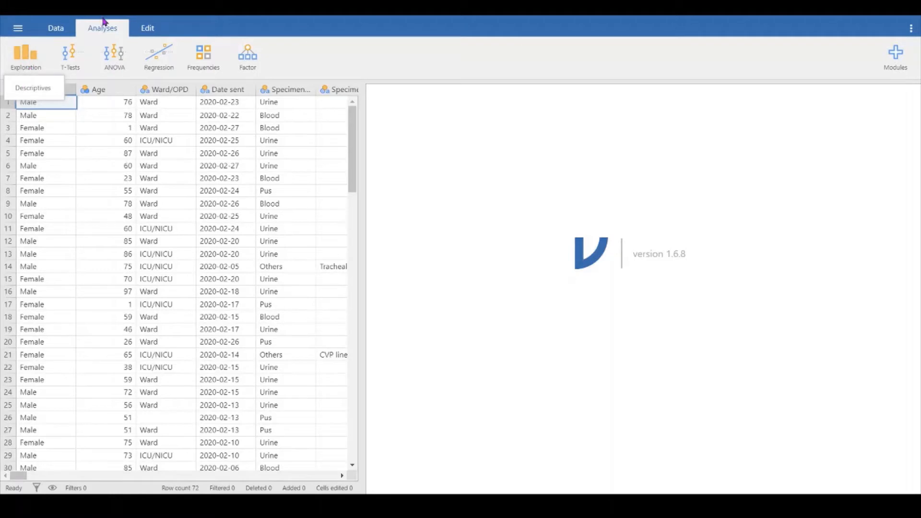
pyautogui.click(35, 89)
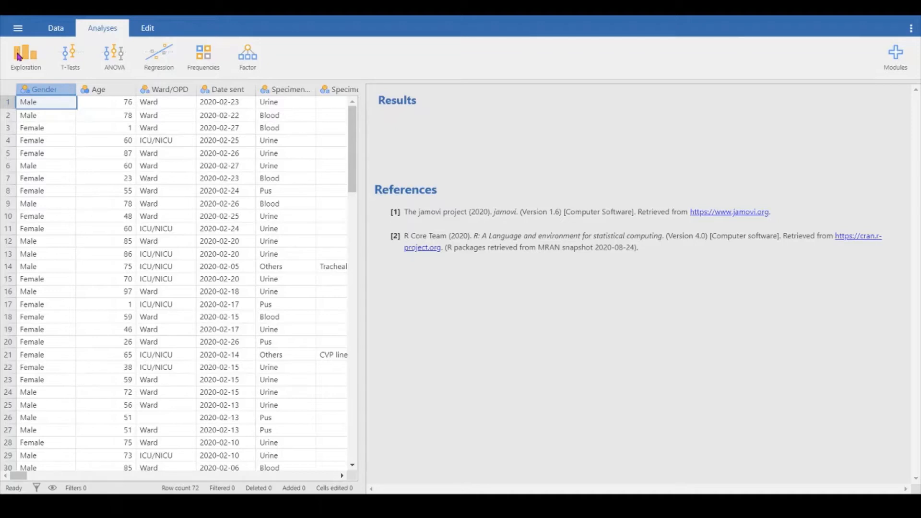
pyautogui.click(467, 121)
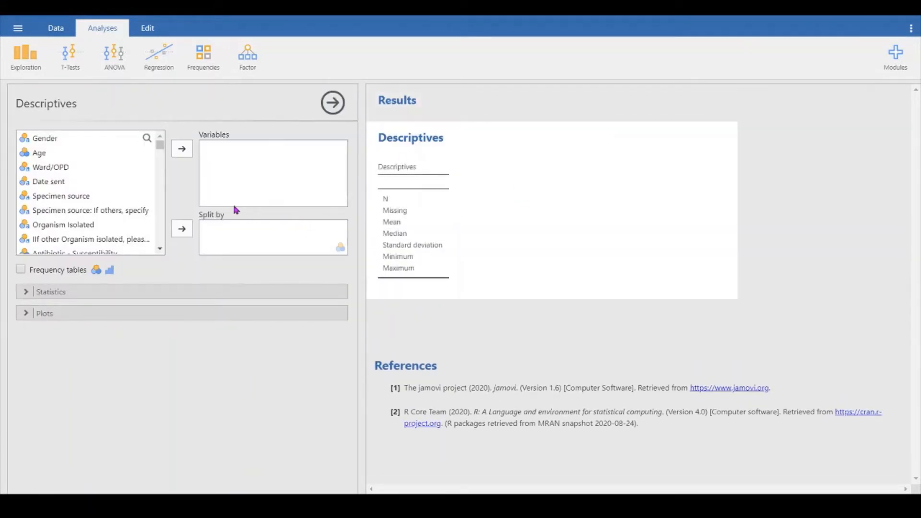
pyautogui.click(161, 248)
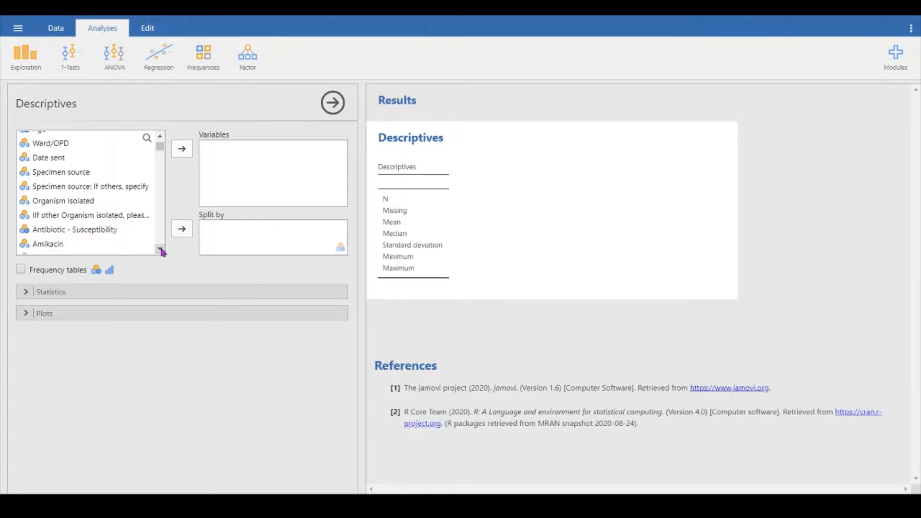
pyautogui.click(160, 248)
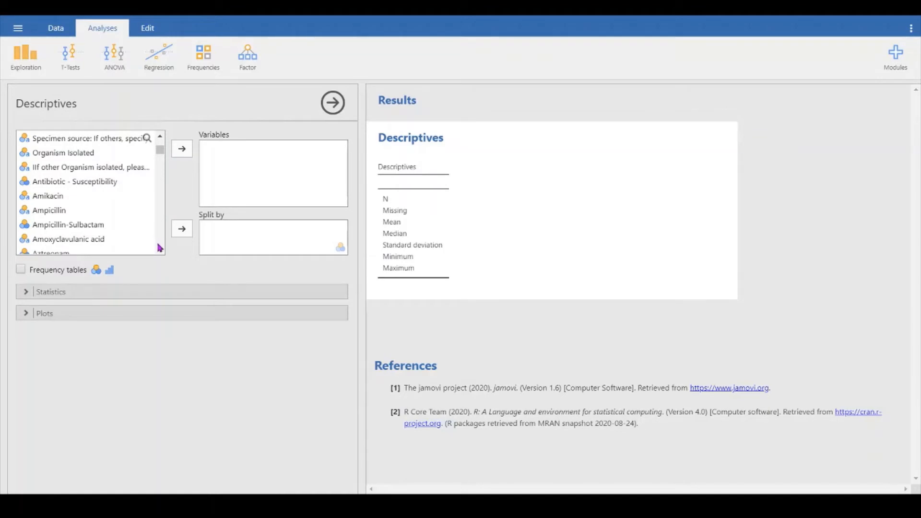
pyautogui.click(46, 196)
pyautogui.click(182, 149)
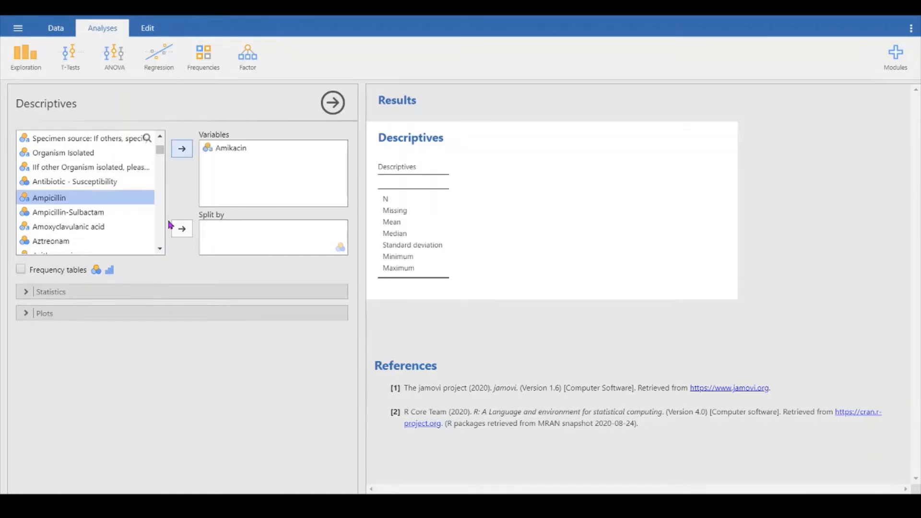
# Add Cefazolin to the variables of the Descriptives analysis
pyautogui.click(160, 250)
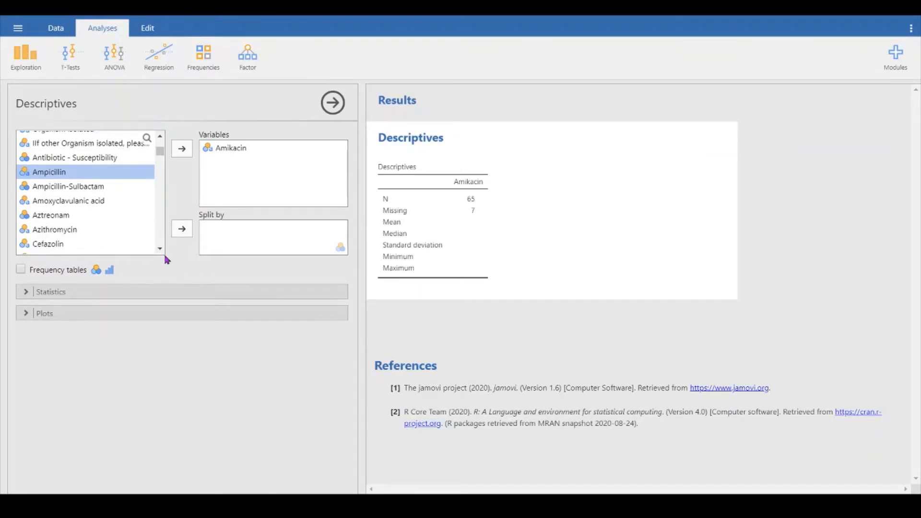
pyautogui.click(161, 249)
pyautogui.click(162, 250)
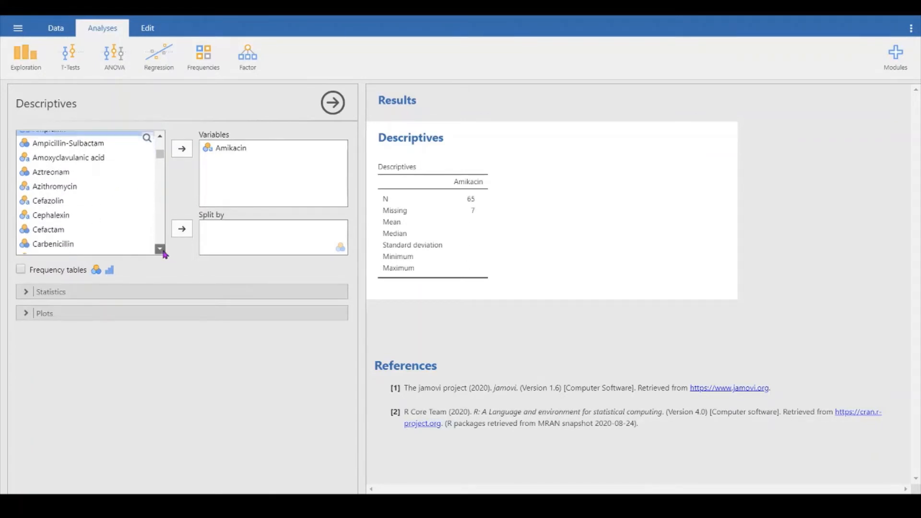
pyautogui.click(161, 250)
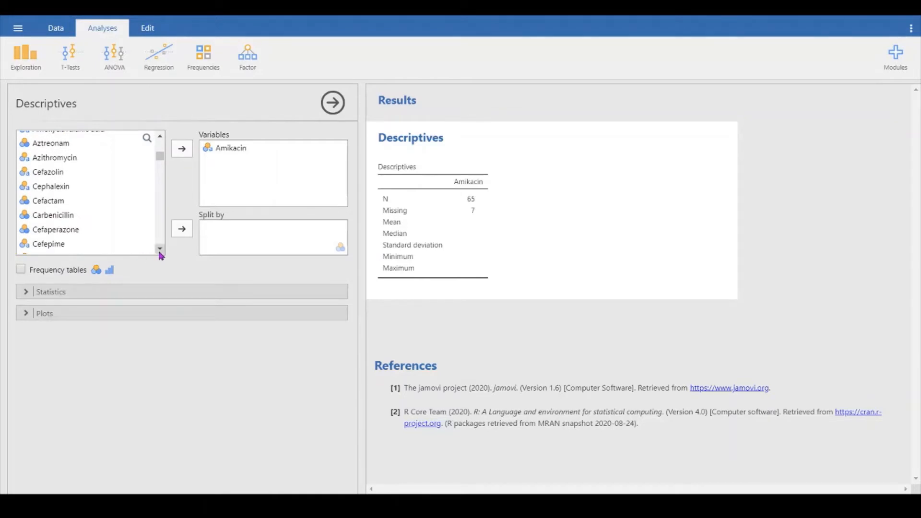
pyautogui.click(160, 250)
pyautogui.click(160, 250)
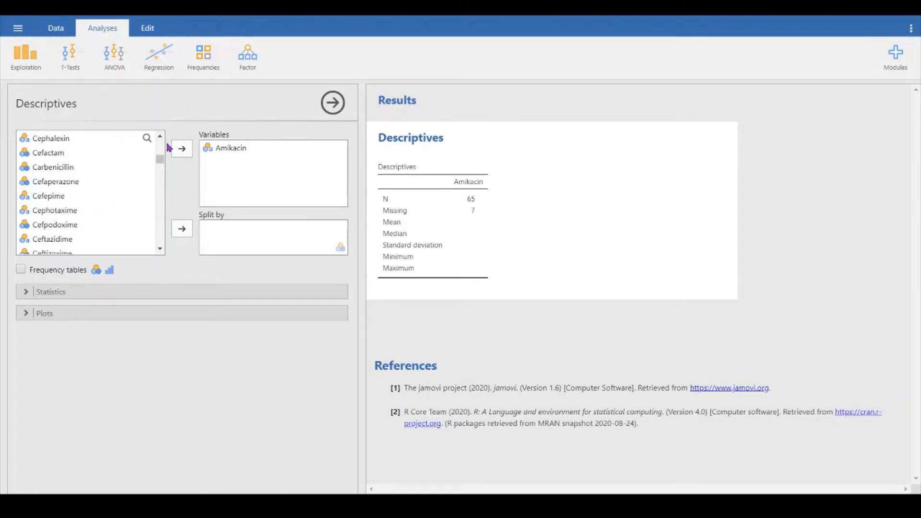
pyautogui.scroll(3, 161, 138)
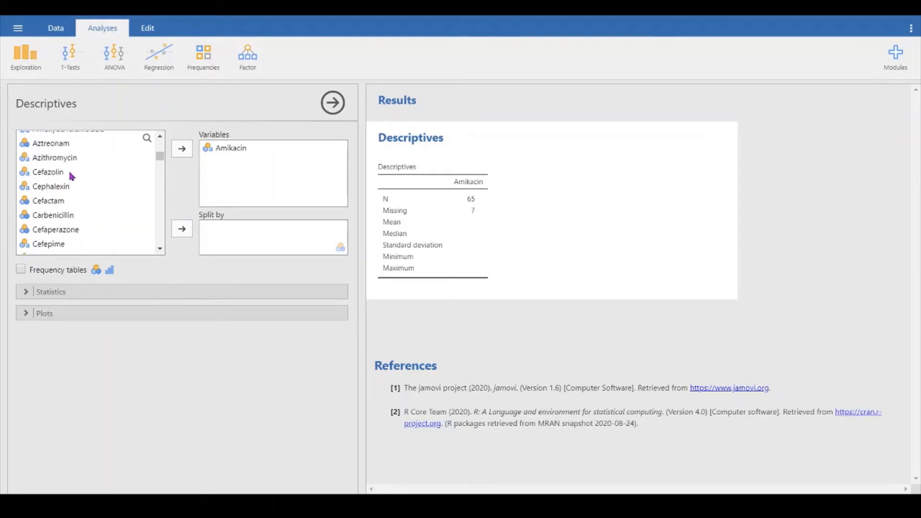
pyautogui.click(53, 171)
pyautogui.click(182, 149)
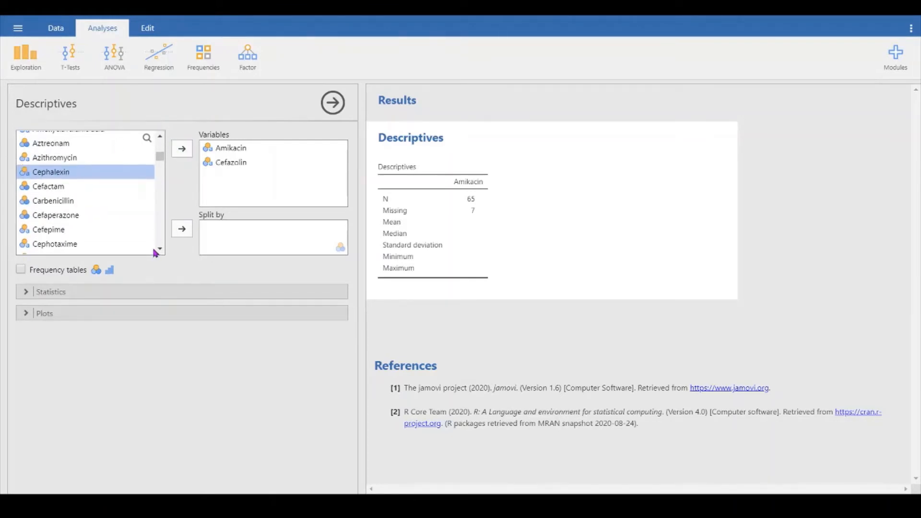
# Add Meropenem to the variables of the Descriptives analysis
pyautogui.scroll(-13, 160, 250)
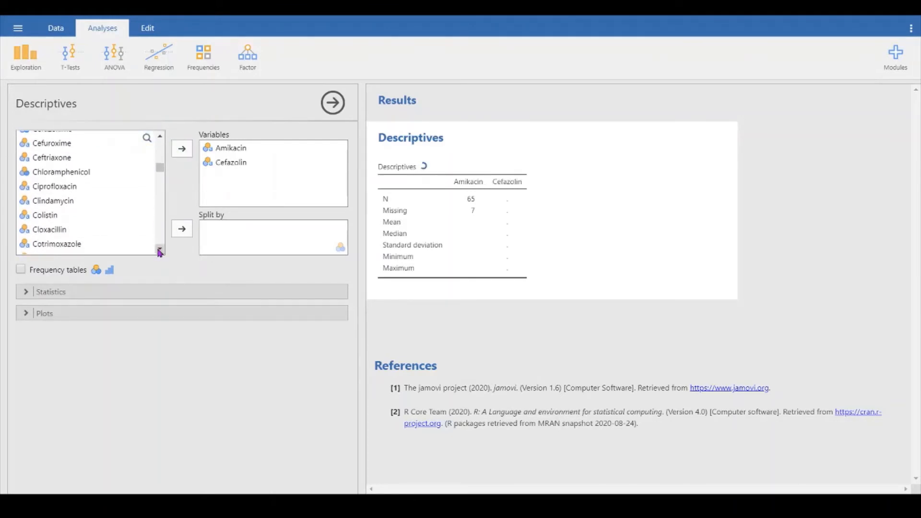
pyautogui.scroll(-12, 159, 250)
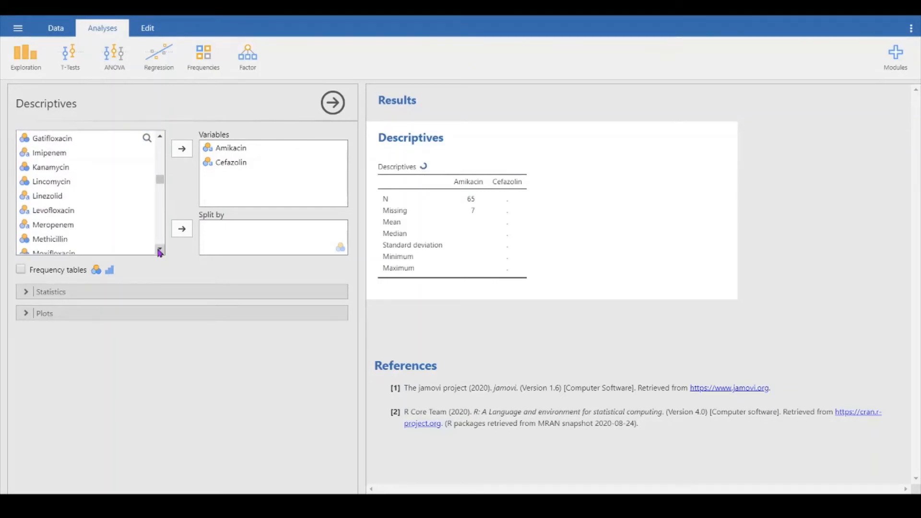
pyautogui.scroll(-3, 159, 249)
pyautogui.click(67, 178)
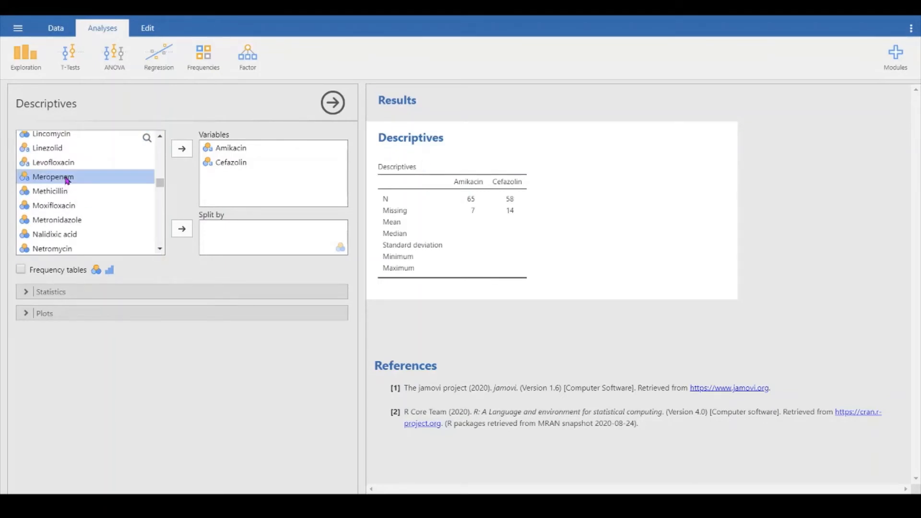
pyautogui.click(185, 148)
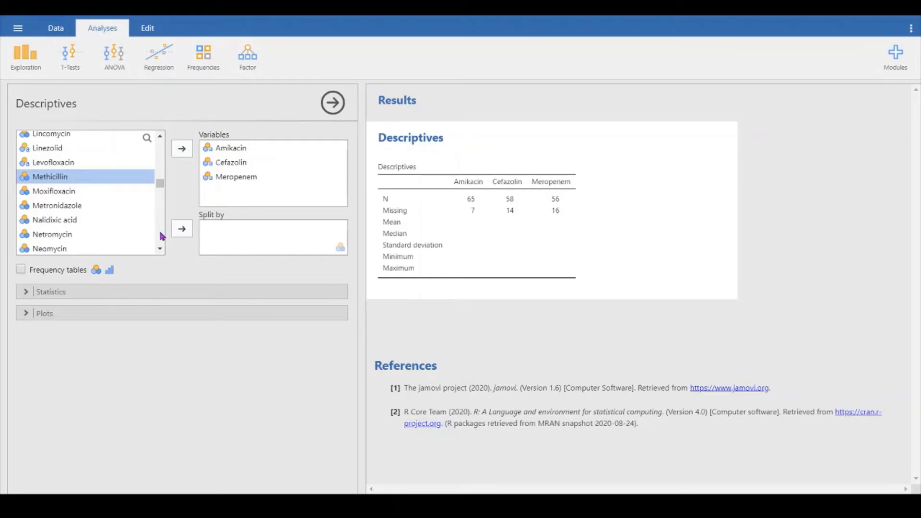
# Set Specimen source as the variable that splits the Descriptives analysis
pyautogui.click(160, 136)
pyautogui.click(158, 138)
pyautogui.click(158, 138)
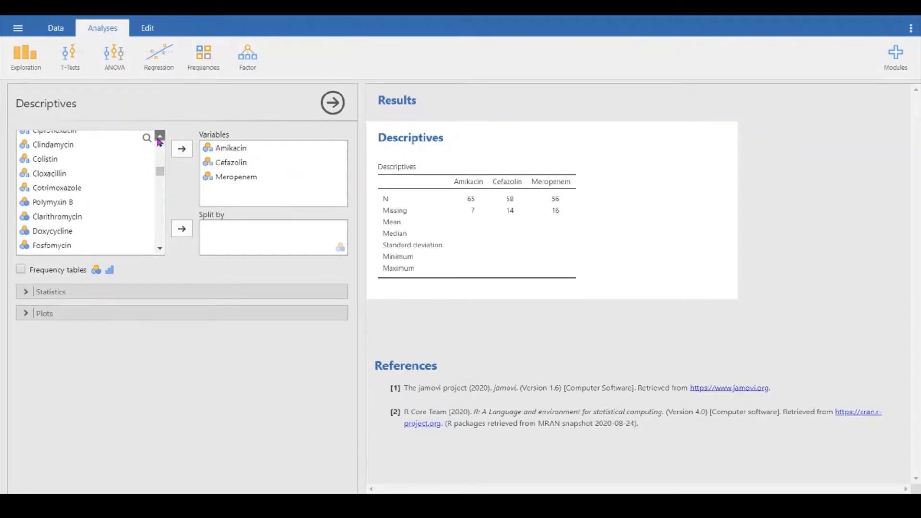
pyautogui.click(158, 138)
pyautogui.click(158, 139)
pyautogui.click(158, 138)
pyautogui.click(159, 138)
pyautogui.click(158, 139)
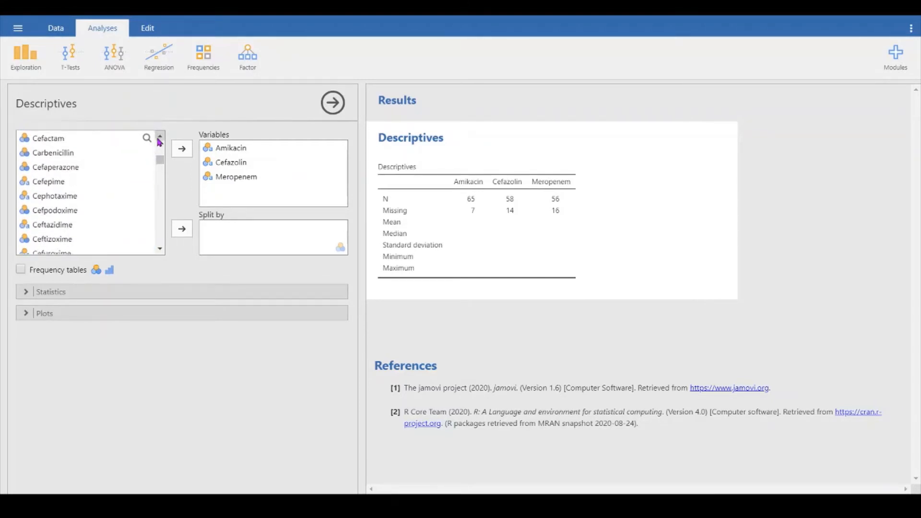
pyautogui.click(159, 139)
pyautogui.click(158, 139)
pyautogui.click(158, 139)
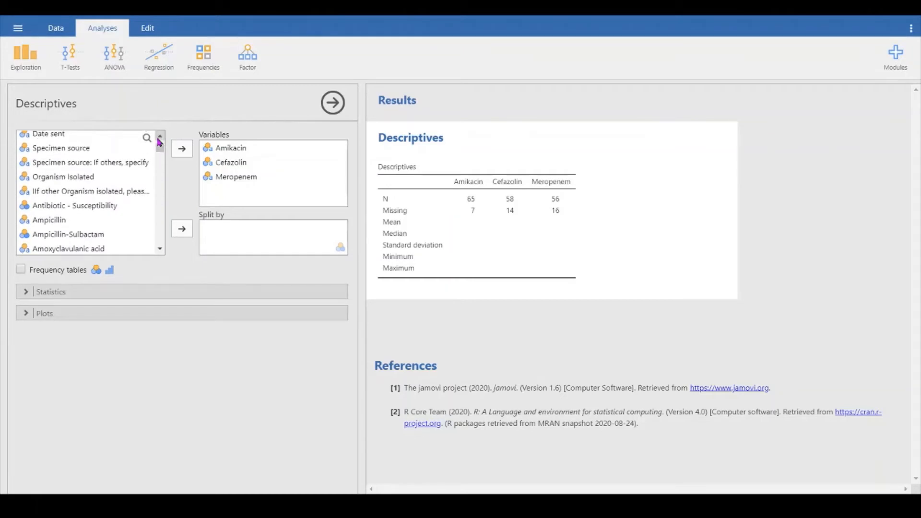
pyautogui.click(158, 139)
pyautogui.click(159, 139)
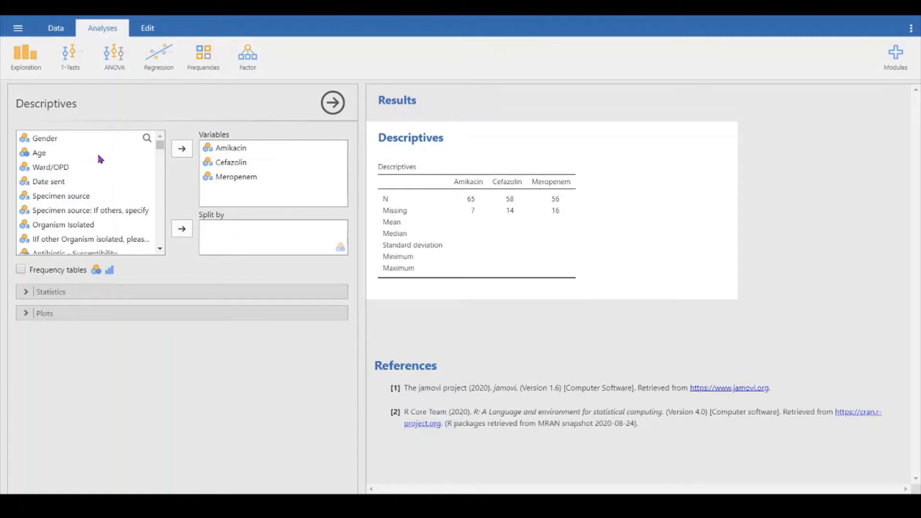
pyautogui.click(75, 197)
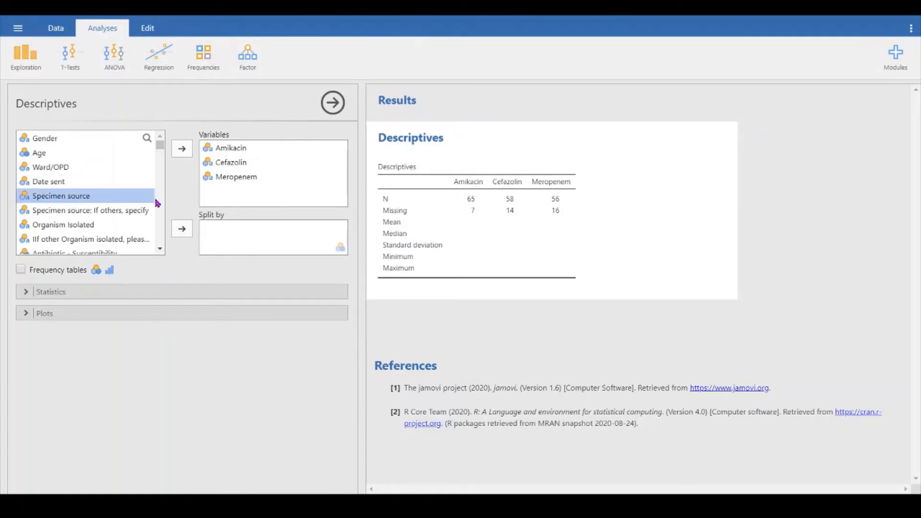
pyautogui.click(182, 230)
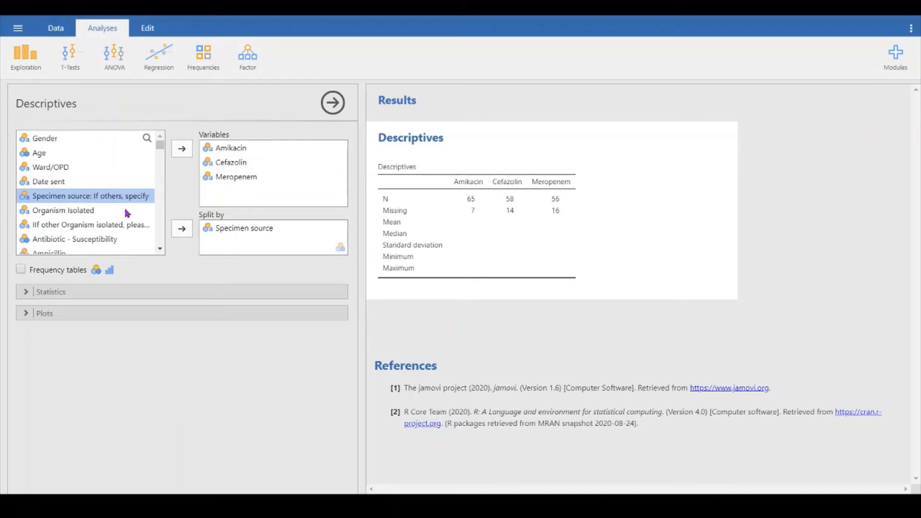
# Add Organism Isolated as the second split variable and turn on frequency tables
pyautogui.click(127, 211)
pyautogui.click(182, 230)
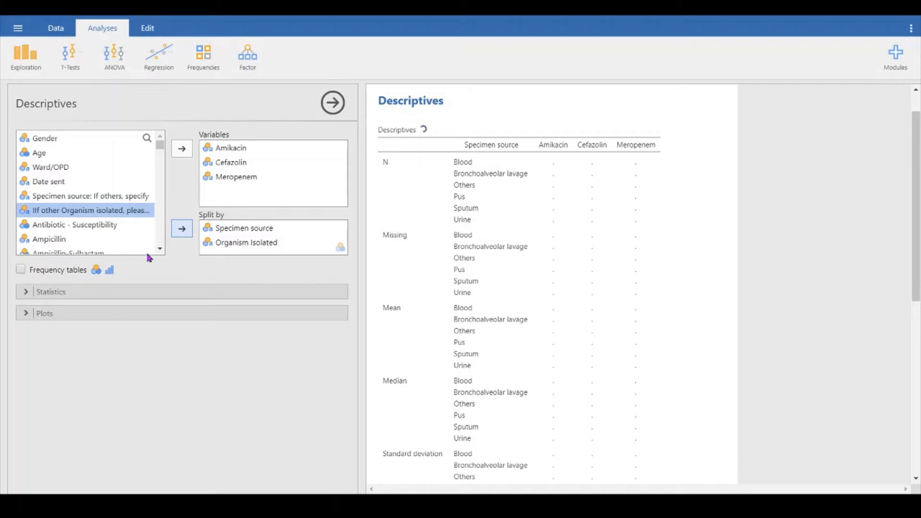
pyautogui.click(21, 272)
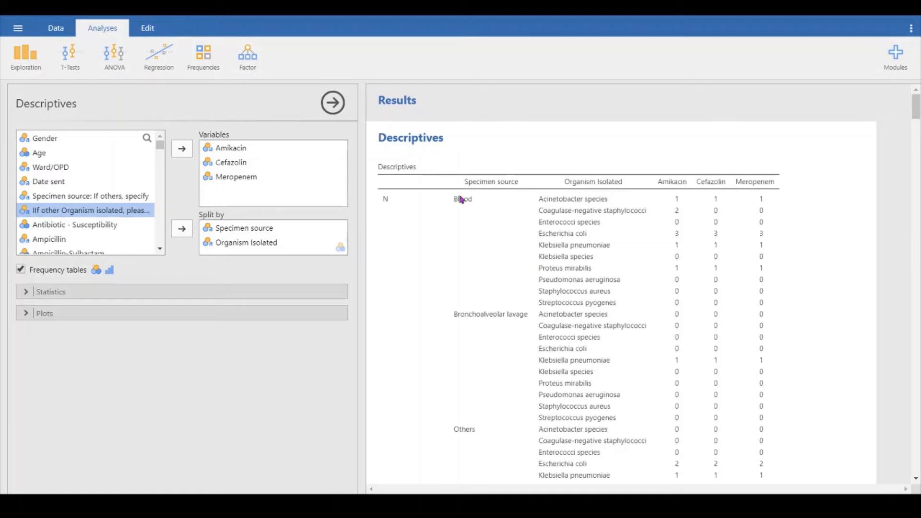
# Look through the split Descriptives results and examine the frequency table for Amikacin by organism and specimen source
pyautogui.scroll(-20, 414, 175)
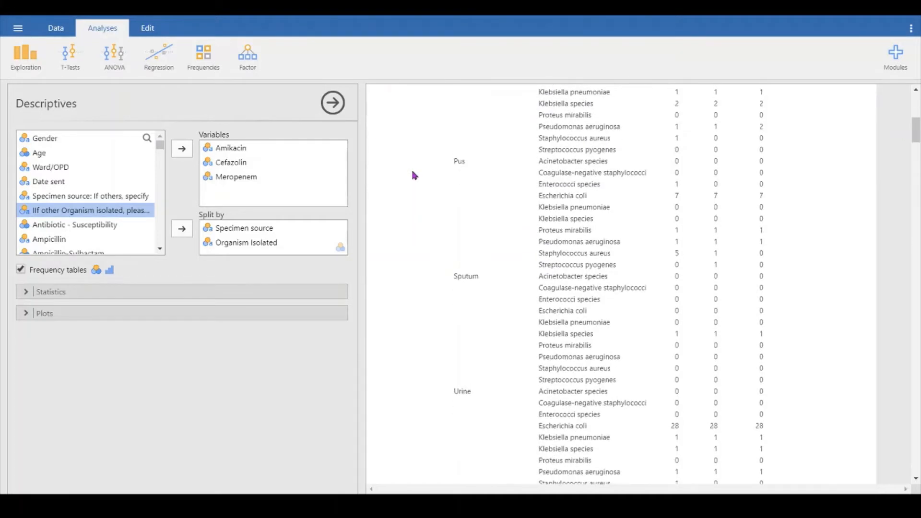
pyautogui.scroll(-20, 413, 176)
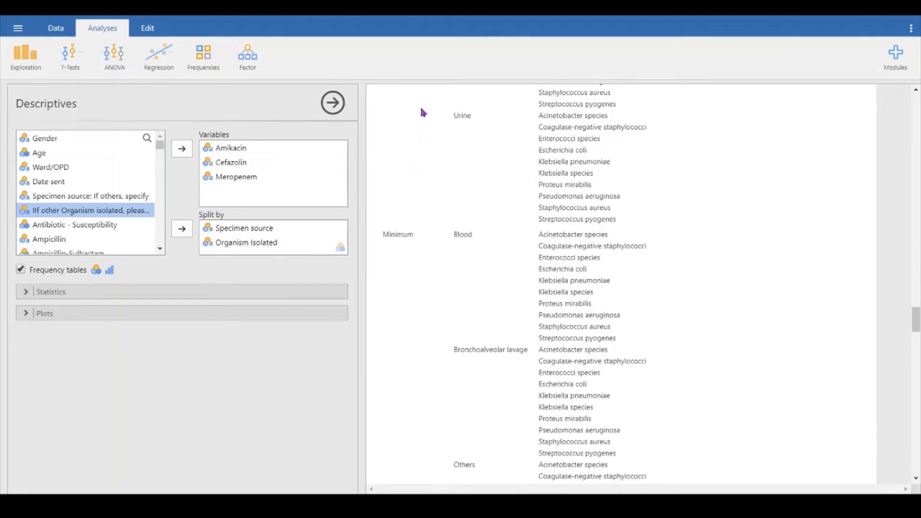
pyautogui.scroll(-10, 475, 300)
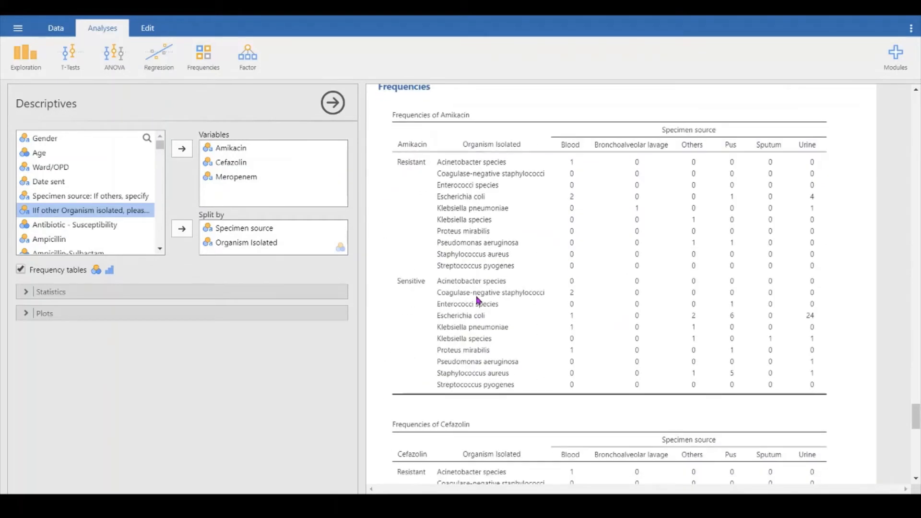
pyautogui.scroll(1, 478, 301)
pyautogui.scroll(-4, 478, 300)
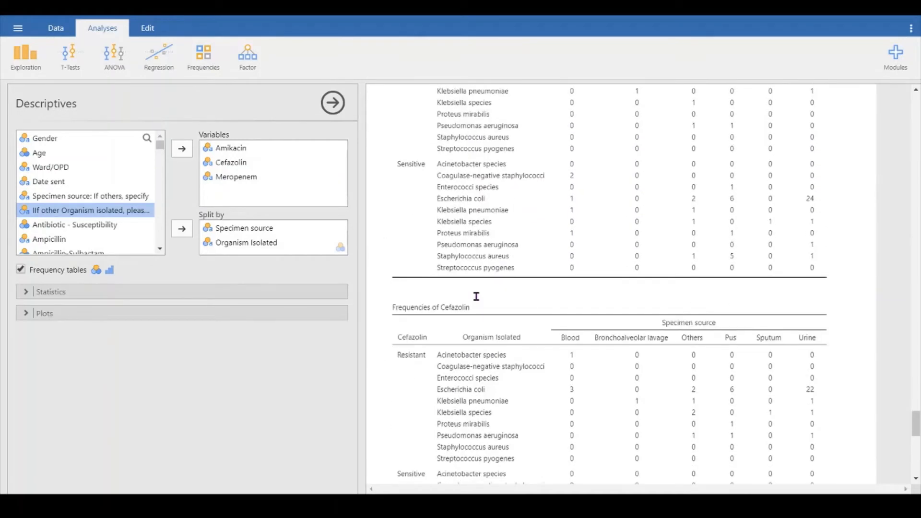
pyautogui.scroll(2, 476, 296)
pyautogui.scroll(1, 476, 296)
pyautogui.scroll(2, 477, 298)
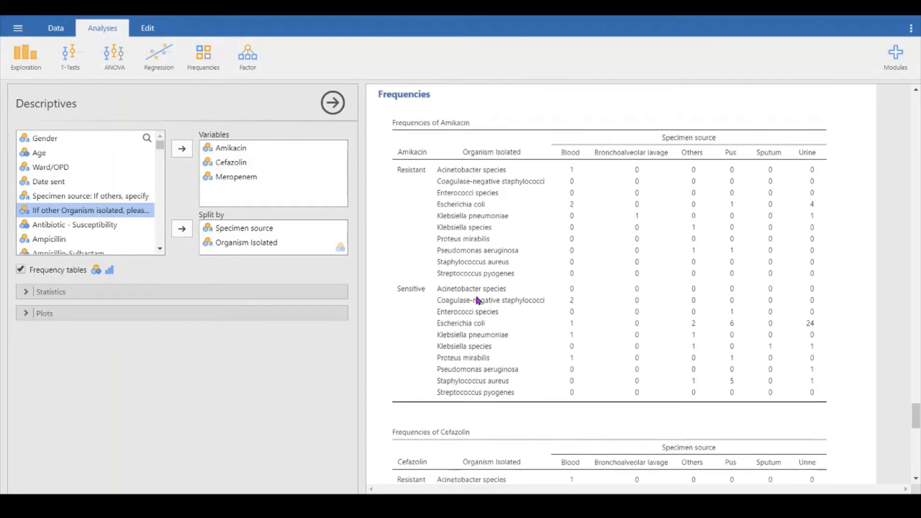
pyautogui.scroll(1, 478, 301)
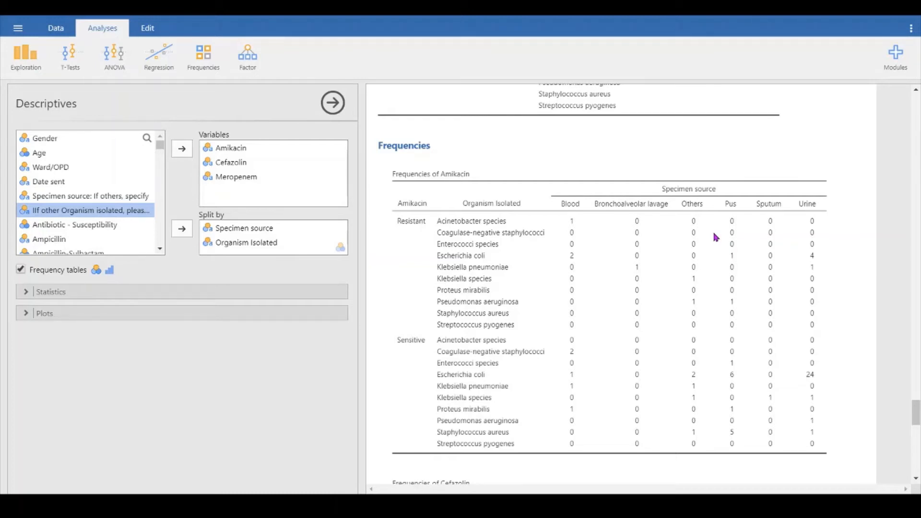
# Examine the Cefazolin and Meropenem frequency tables and compare them with the Amikacin table
pyautogui.scroll(-5, 514, 259)
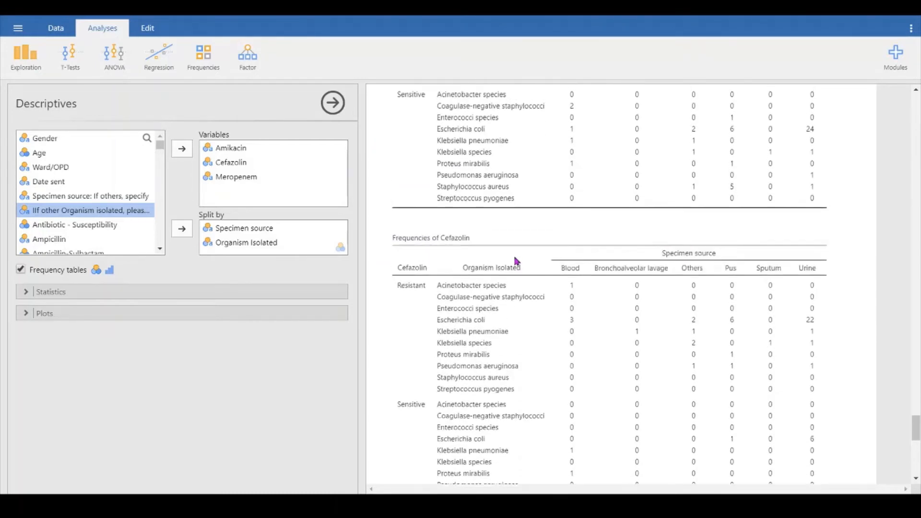
pyautogui.scroll(2, 516, 261)
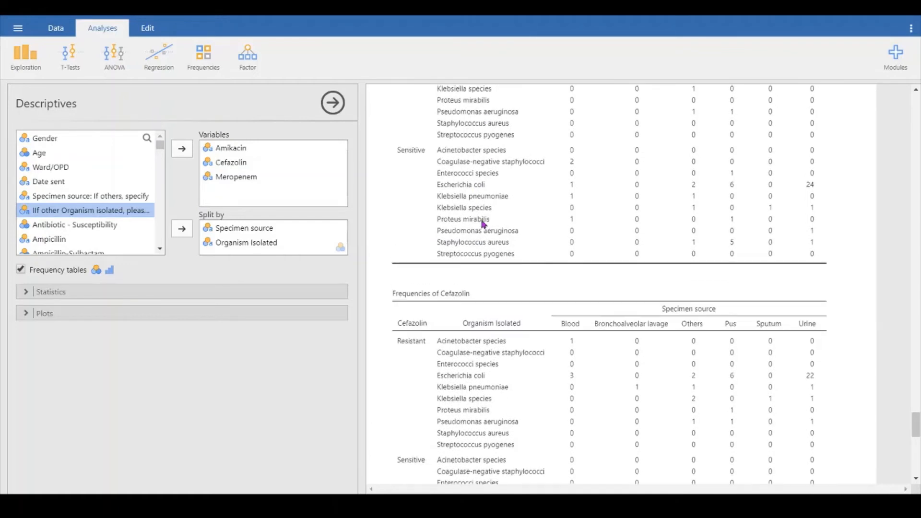
pyautogui.scroll(2, 483, 224)
pyautogui.scroll(1, 464, 119)
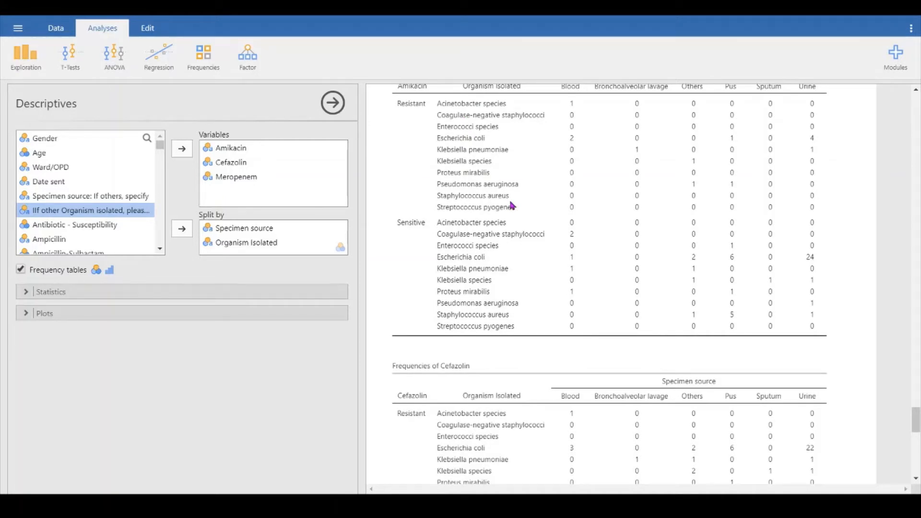
pyautogui.scroll(2, 512, 205)
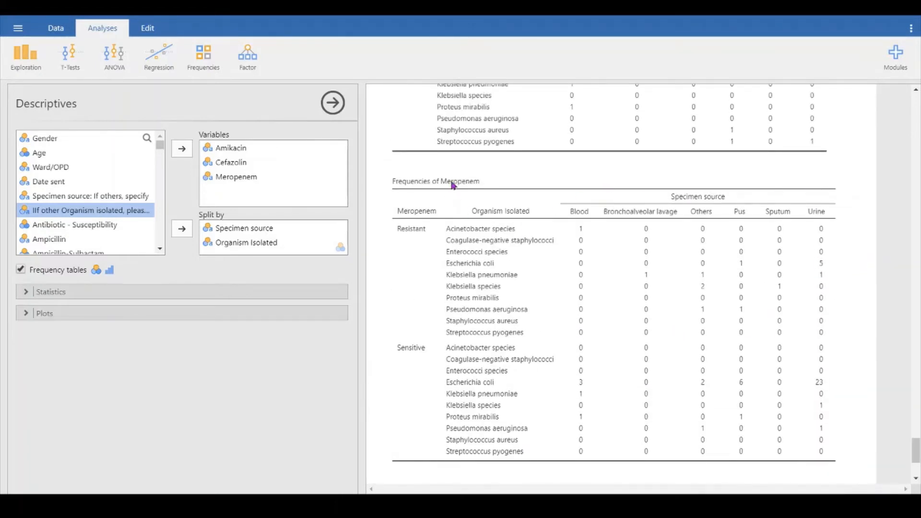
pyautogui.scroll(10, 452, 184)
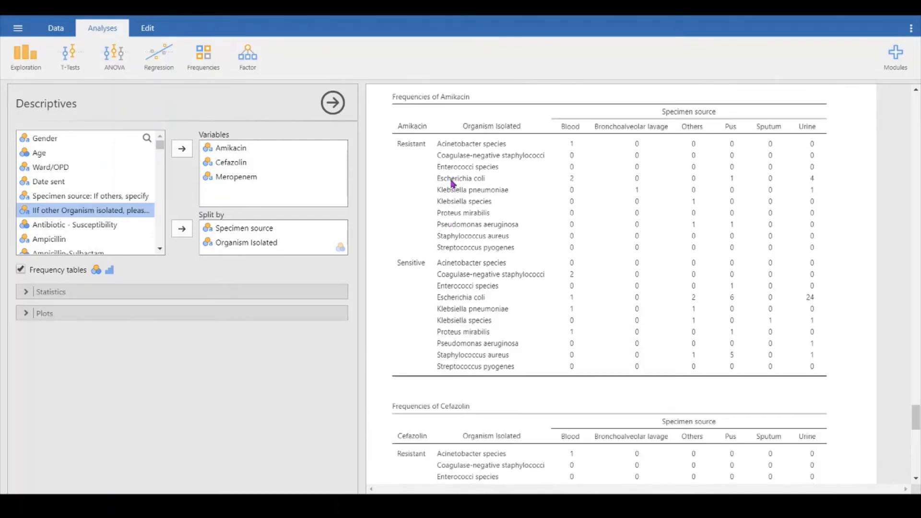
pyautogui.scroll(2, 451, 184)
pyautogui.scroll(-5, 451, 185)
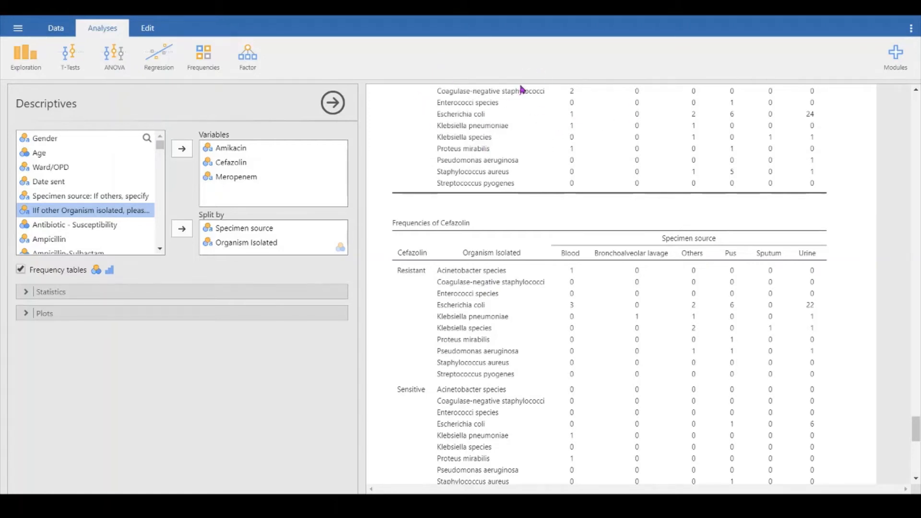
# Copy all of the analysis results to the clipboard
pyautogui.click(376, 174)
pyautogui.click(490, 208)
pyautogui.rightClick(490, 209)
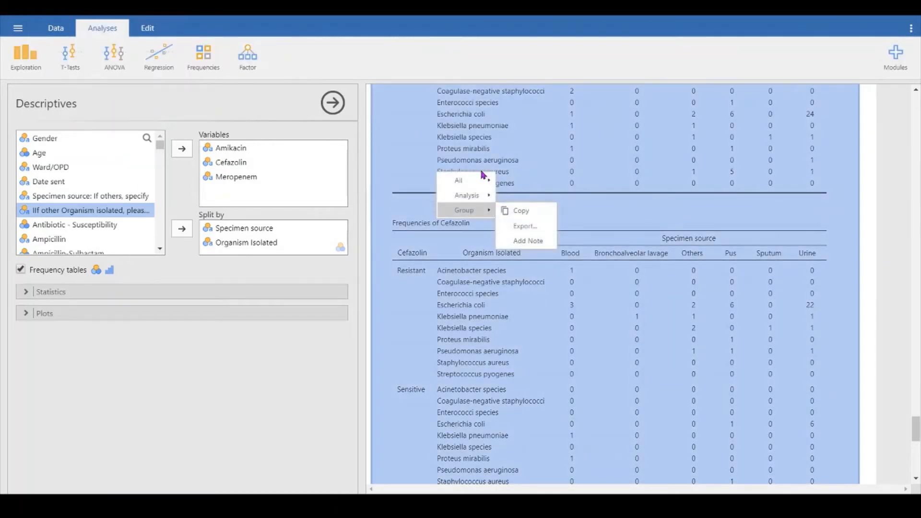
pyautogui.moveTo(482, 181)
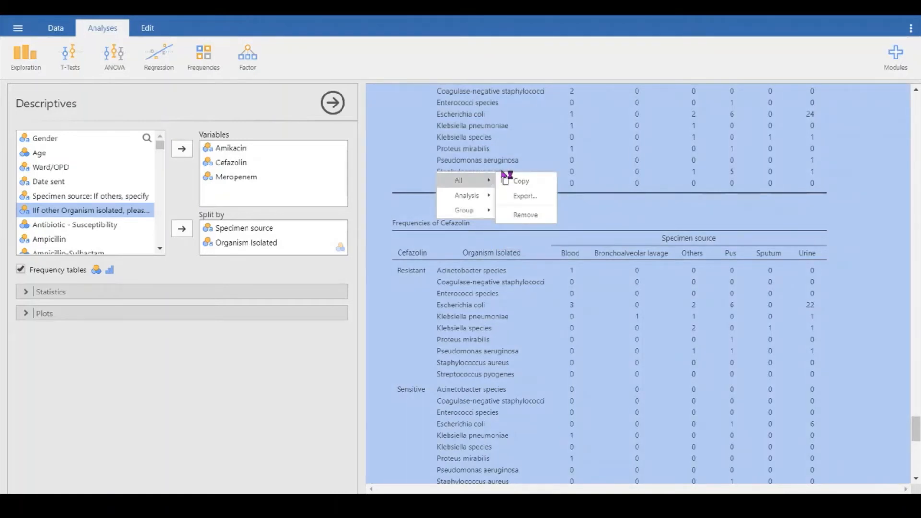
pyautogui.click(521, 183)
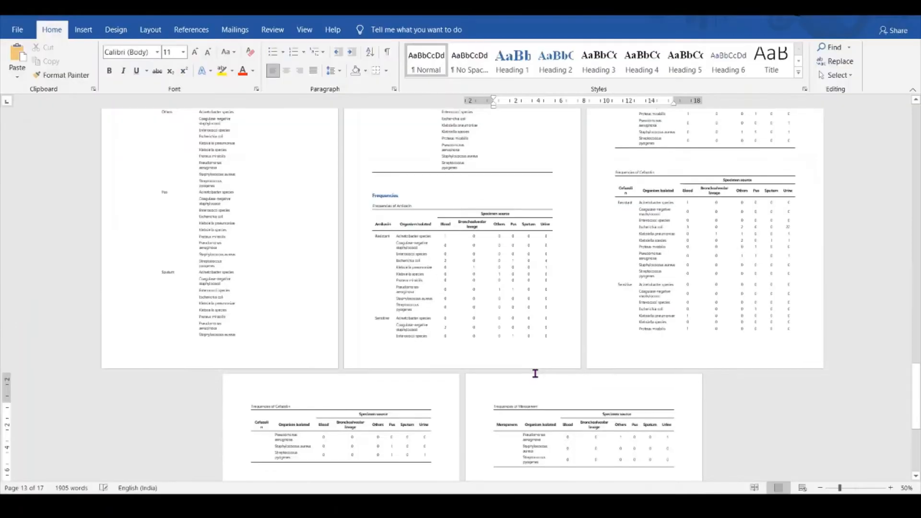
# In the Word document, look through the pasted results and highlight the Amikacin and Cefazolin frequency tables
pyautogui.scroll(20, 535, 374)
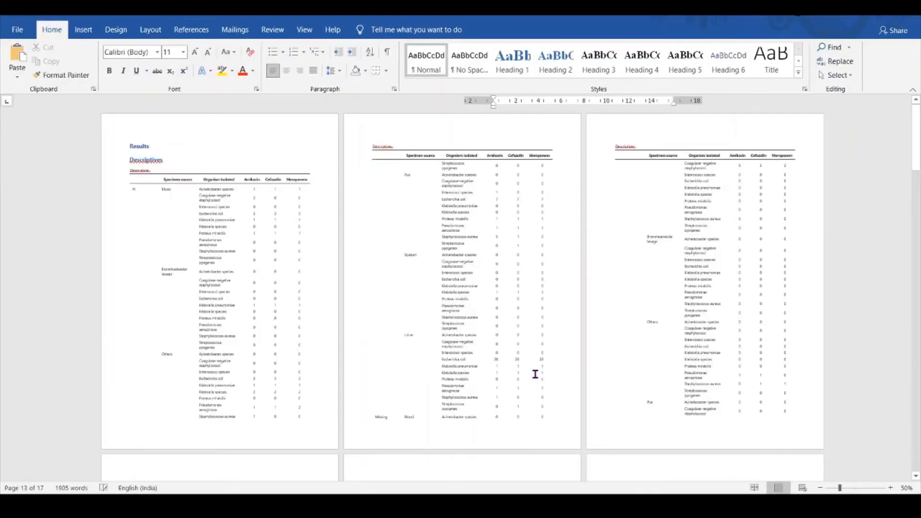
pyautogui.scroll(-15, 534, 374)
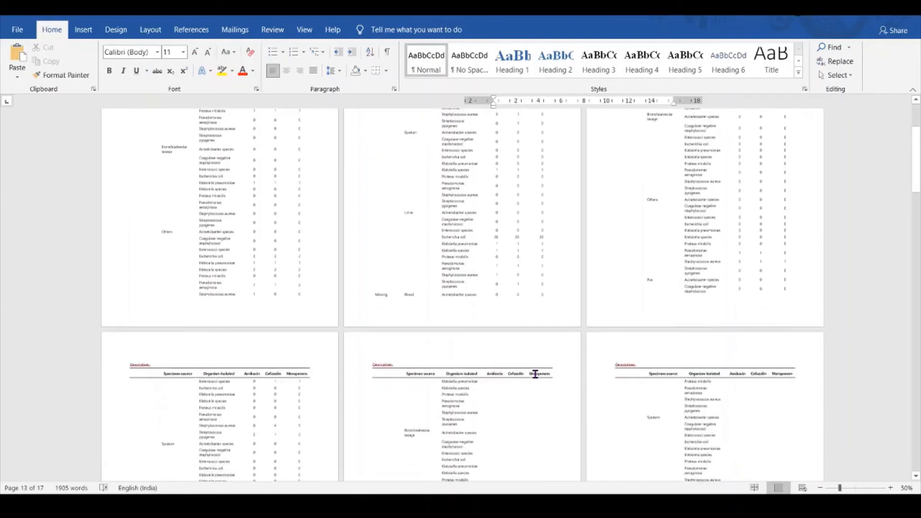
pyautogui.scroll(-10, 535, 369)
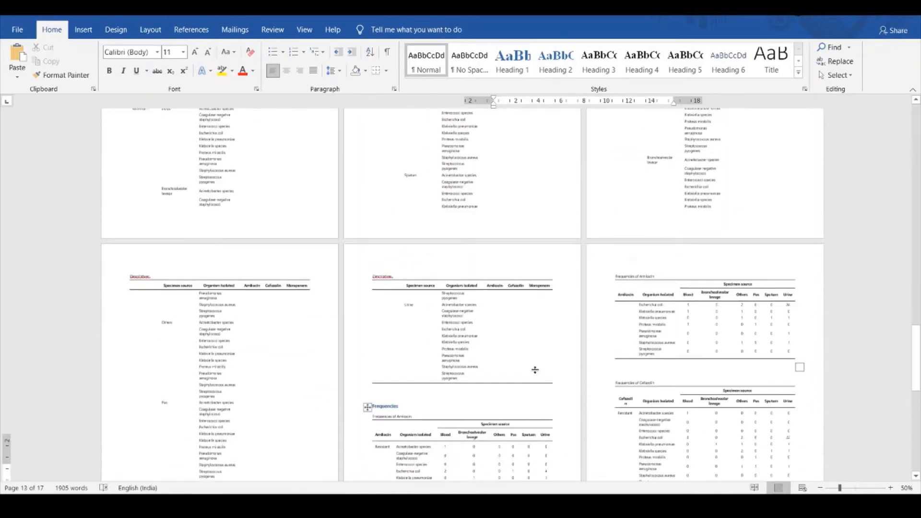
pyautogui.scroll(8, 535, 370)
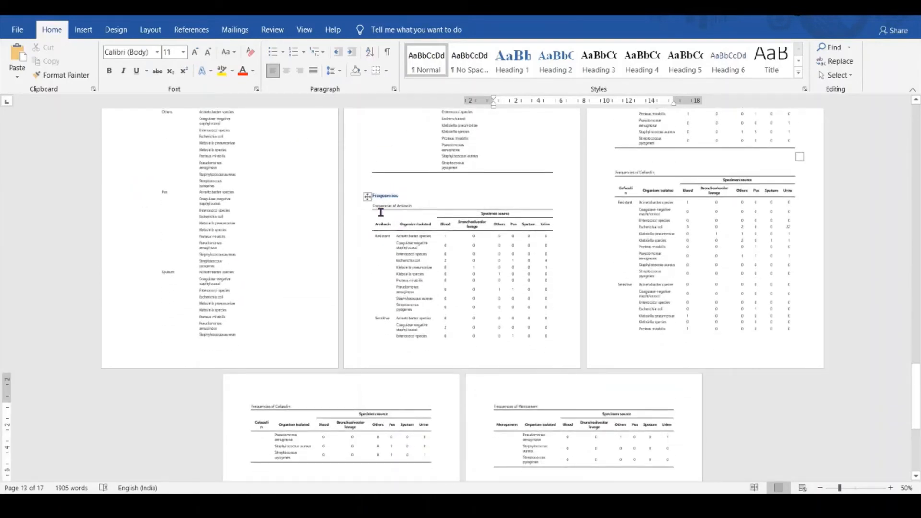
pyautogui.moveTo(380, 211); pyautogui.dragTo(662, 314)
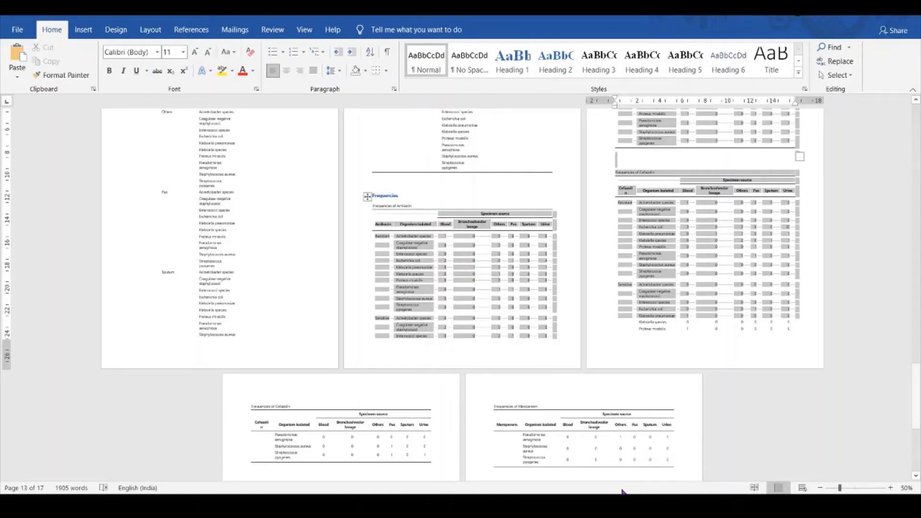
# Switch to the Excel workbook with the Antibiogram data and add a new blank worksheet
pyautogui.click(636, 506)
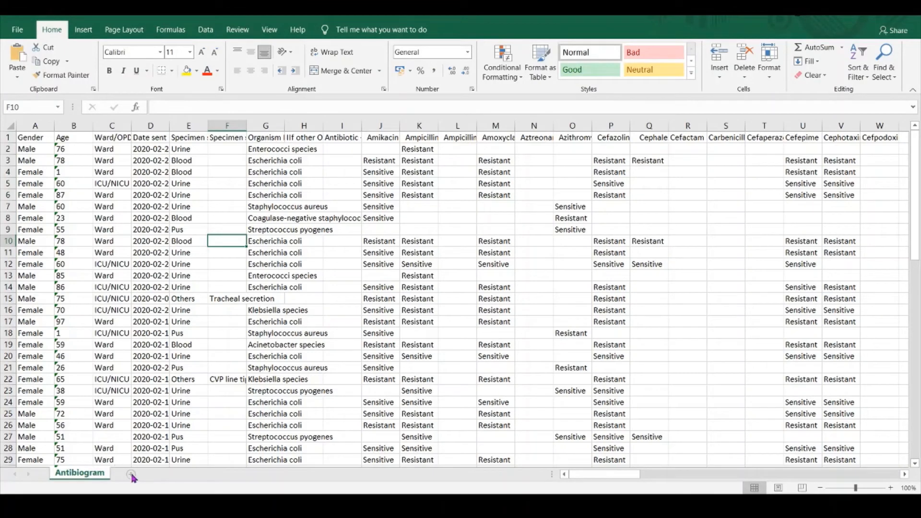
pyautogui.click(131, 475)
pyautogui.hotkey('shift', 'F11')
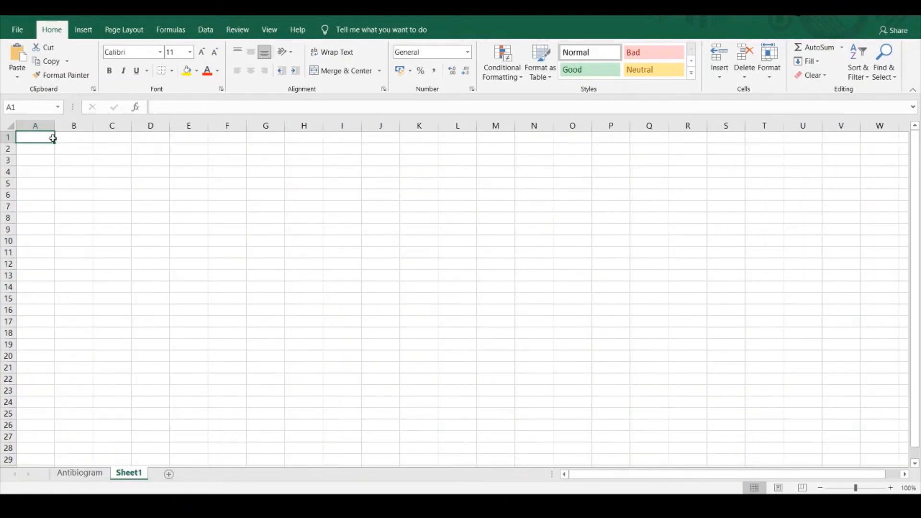
# Enter the title "E.coli : Blood" in A1 and merge and center it across A1:C1
pyautogui.moveTo(52, 137)
pyautogui.mouseDown()
pyautogui.moveTo(78, 144)
pyautogui.moveTo(62, 133)
pyautogui.mouseUp()
pyautogui.click(79, 146)
pyautogui.click(42, 137)
pyautogui.write('E.C')
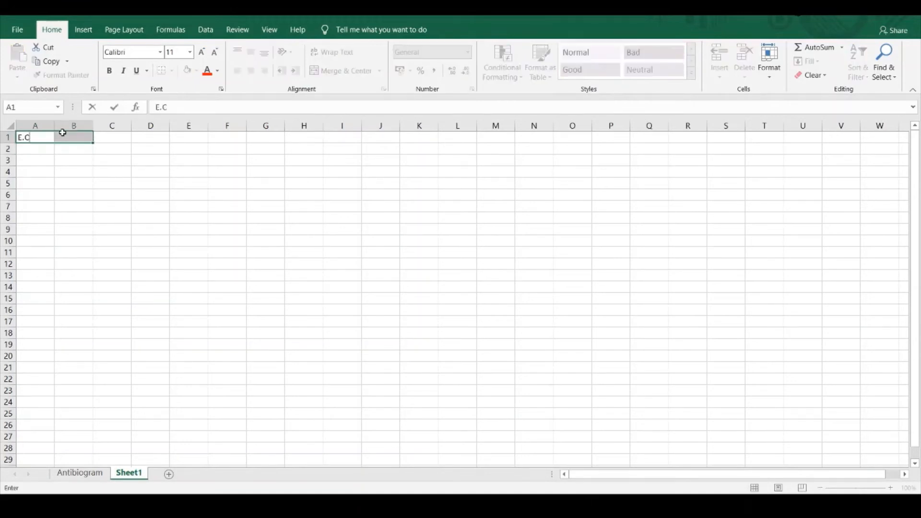
pyautogui.press('BackSpace')
pyautogui.write('coli : Blood')
pyautogui.click(90, 150)
pyautogui.moveTo(36, 136); pyautogui.dragTo(96, 137)
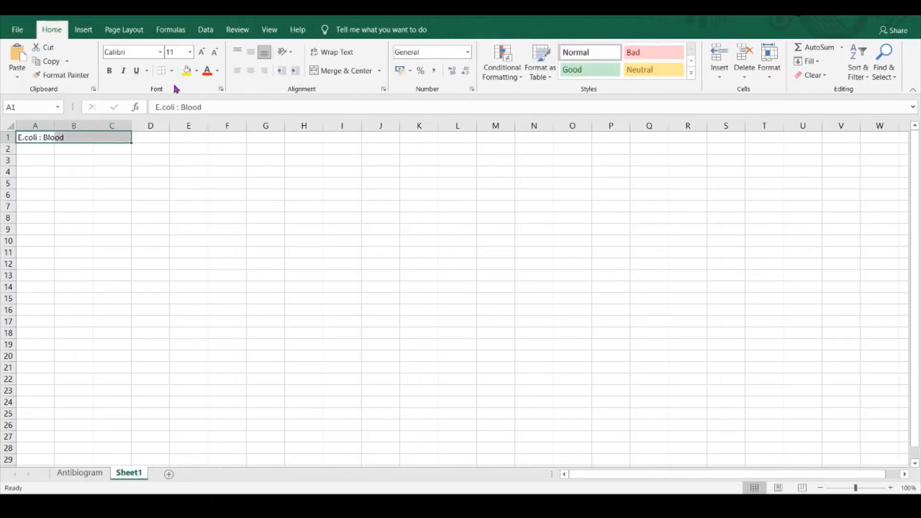
pyautogui.click(329, 70)
# List the antibiotics Amikacin, Gentamicin, Piptaz and Meropenem in cells A2 to A5
pyautogui.click(37, 149)
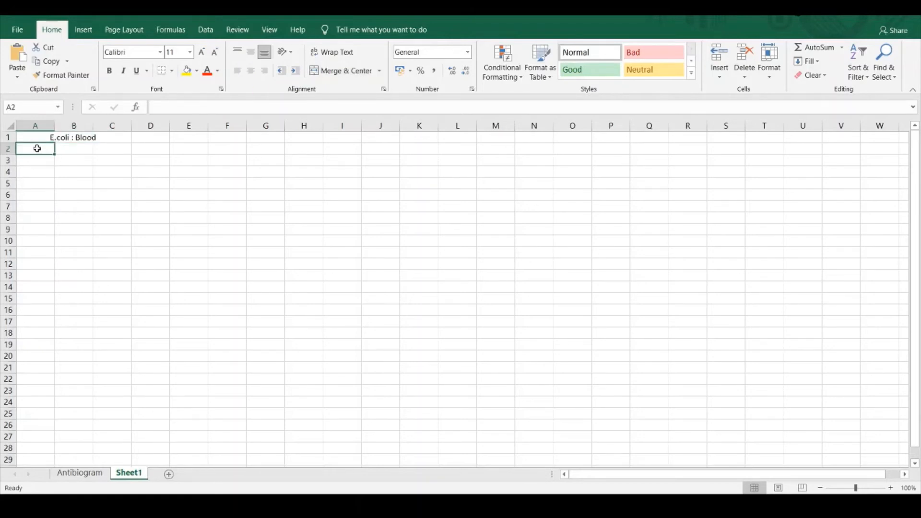
pyautogui.write('Am')
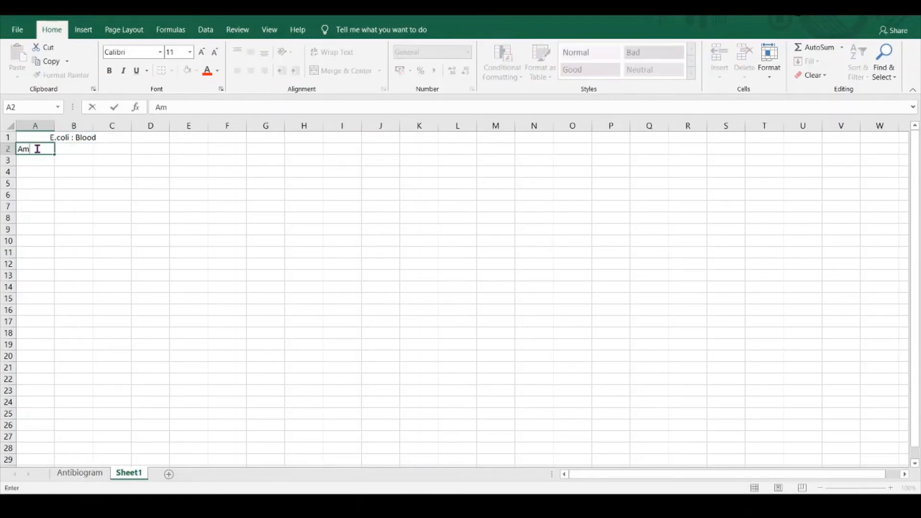
pyautogui.write('ikacin')
pyautogui.press('Return')
pyautogui.write('Gentamic')
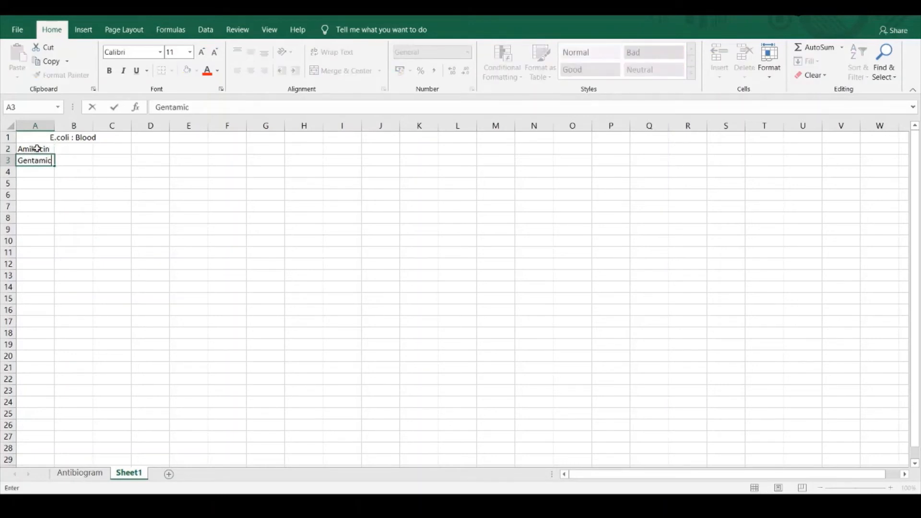
pyautogui.write('in')
pyautogui.press('Return')
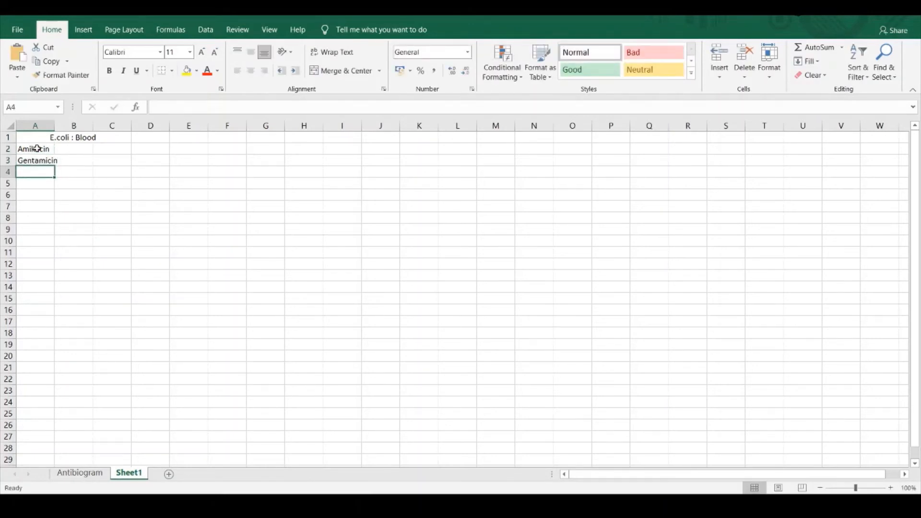
pyautogui.write('Piptaz')
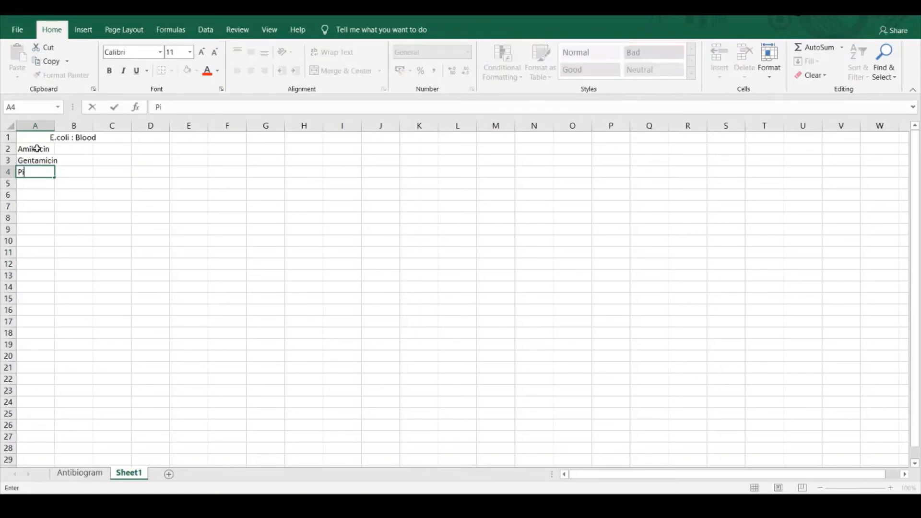
pyautogui.press('Return')
pyautogui.write('Meropen')
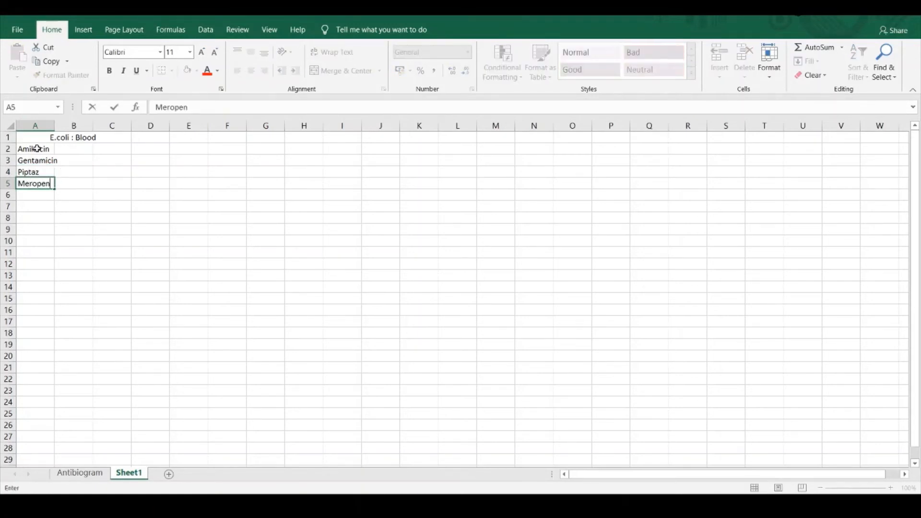
pyautogui.write('en')
# Move the list of four antibiotics down one row so that it starts in A3
pyautogui.moveTo(35, 149); pyautogui.dragTo(36, 183)
pyautogui.hotkey('ctrl', 'c')
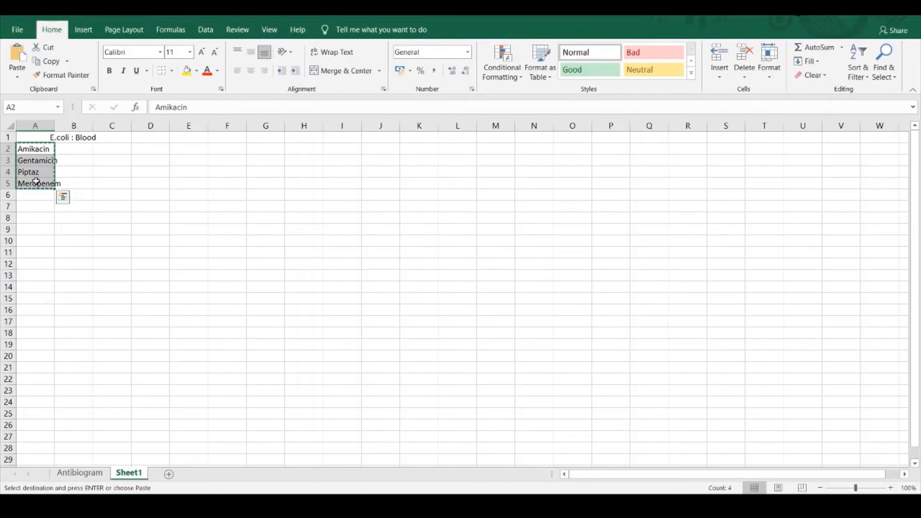
pyautogui.press('Down')
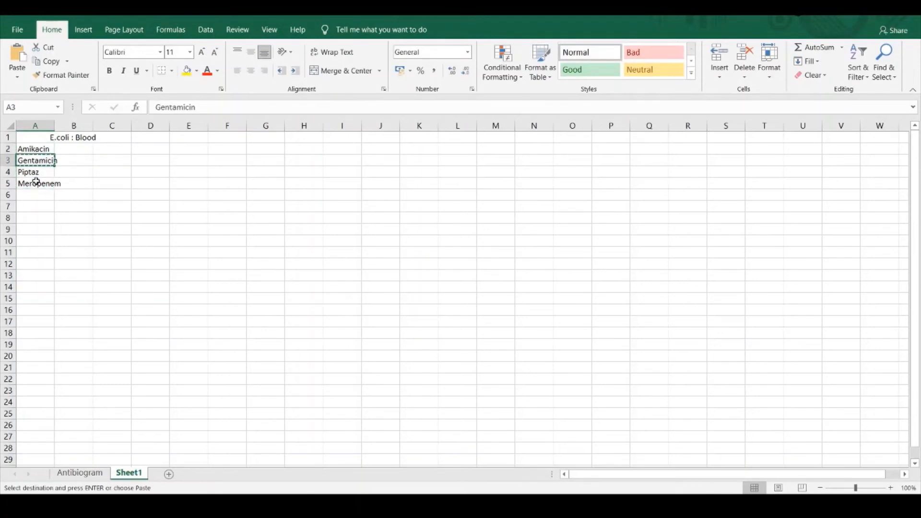
pyautogui.press('Up')
pyautogui.hotkey('shift', 'Down')
pyautogui.hotkey('shift', 'Down')
pyautogui.hotkey('shift', 'Down')
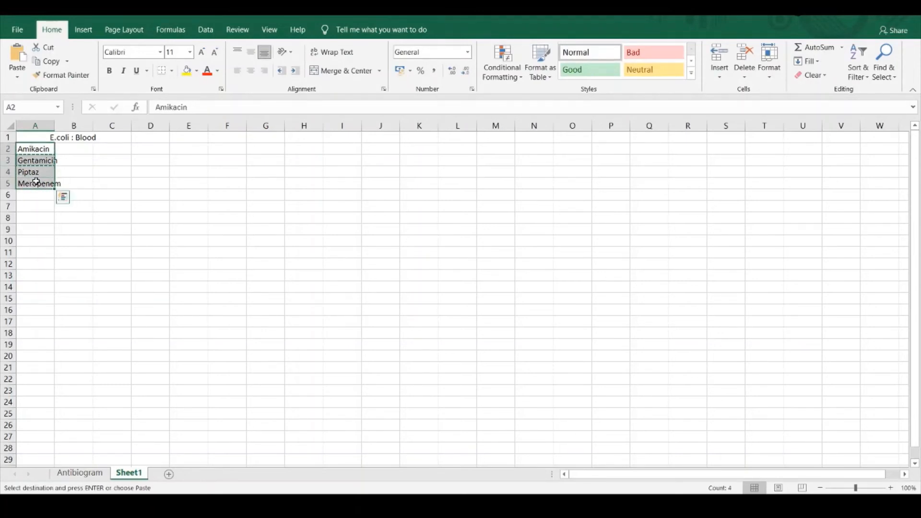
pyautogui.hotkey('ctrl', 'c')
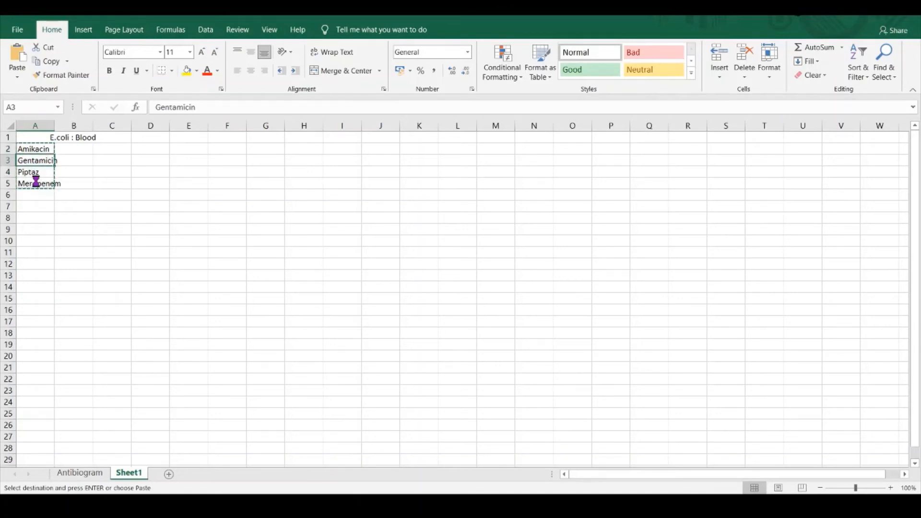
pyautogui.hotkey('ctrl', 'v')
# Add the column headers "Sensitive" in B2 and "Resistan" in C2
pyautogui.press('Up')
pyautogui.press('Right')
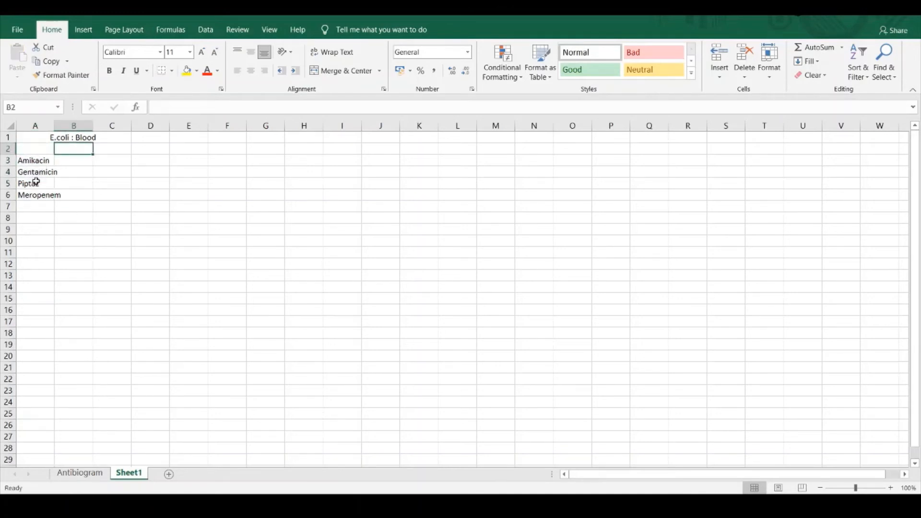
pyautogui.write('Sensitive')
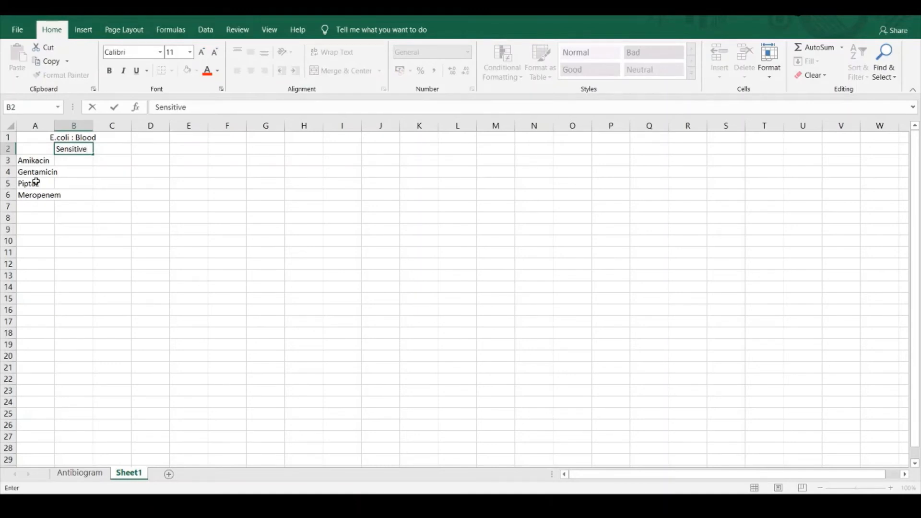
pyautogui.press('Tab')
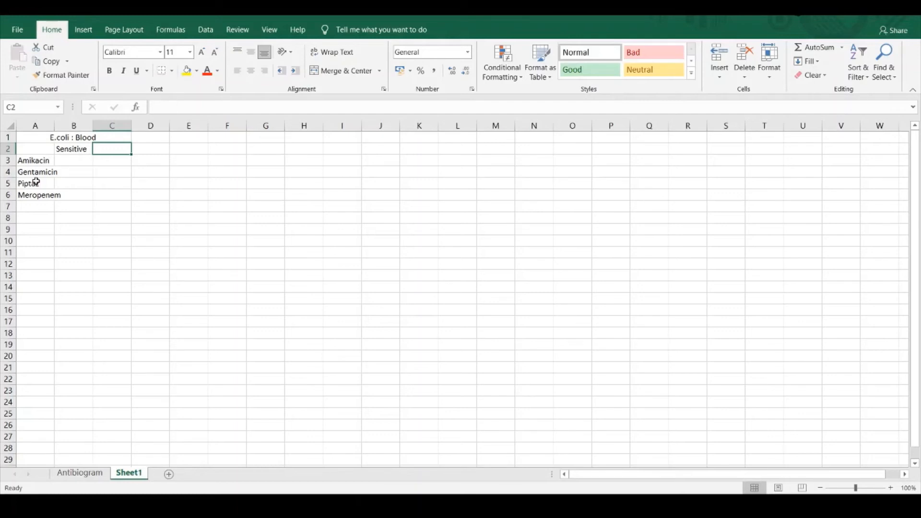
pyautogui.write('Resistan')
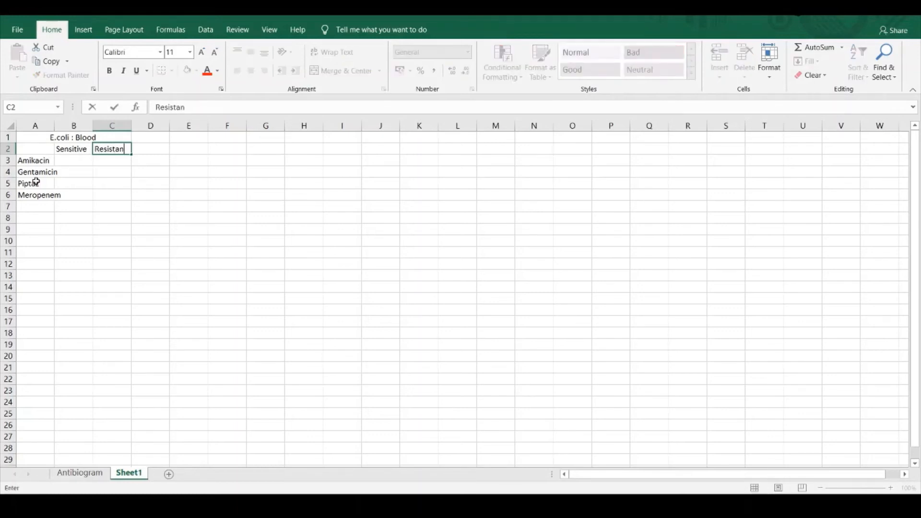
# Replace Gentamicin and Piptaz with Cefazolin in A4 and move Meropenem up to A5
pyautogui.moveTo(36, 172)
pyautogui.mouseDown()
pyautogui.moveTo(37, 194)
pyautogui.moveTo(36, 182)
pyautogui.mouseUp()
pyautogui.press('Delete')
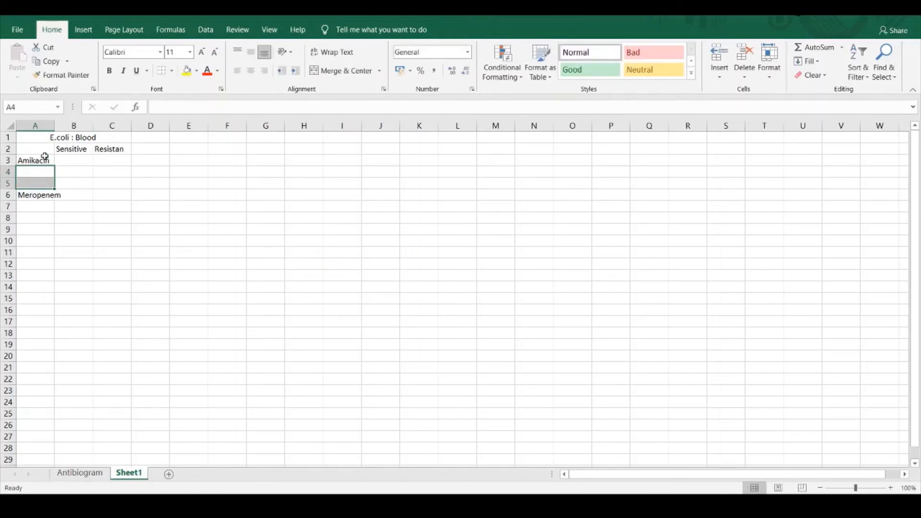
pyautogui.click(42, 168)
pyautogui.write('Cefa')
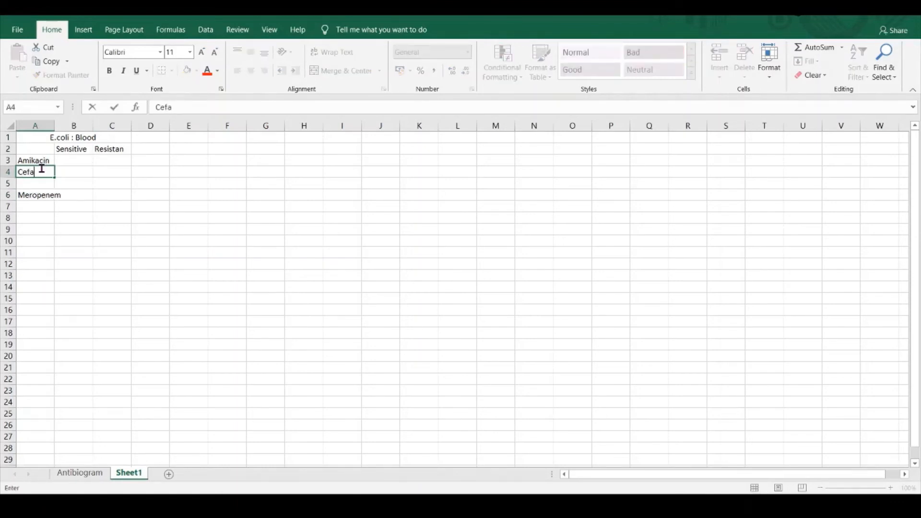
pyautogui.write('zolin')
pyautogui.click(42, 196)
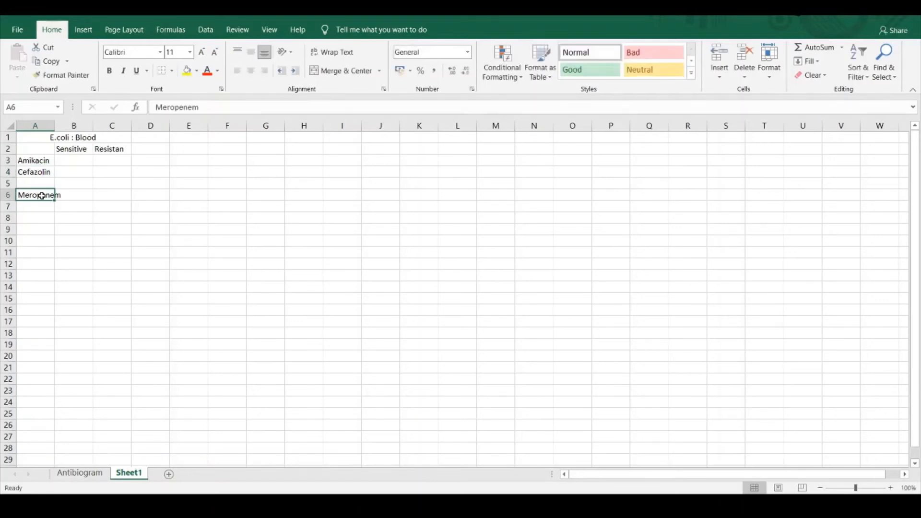
pyautogui.hotkey('ctrl', 'x')
pyautogui.press('Up')
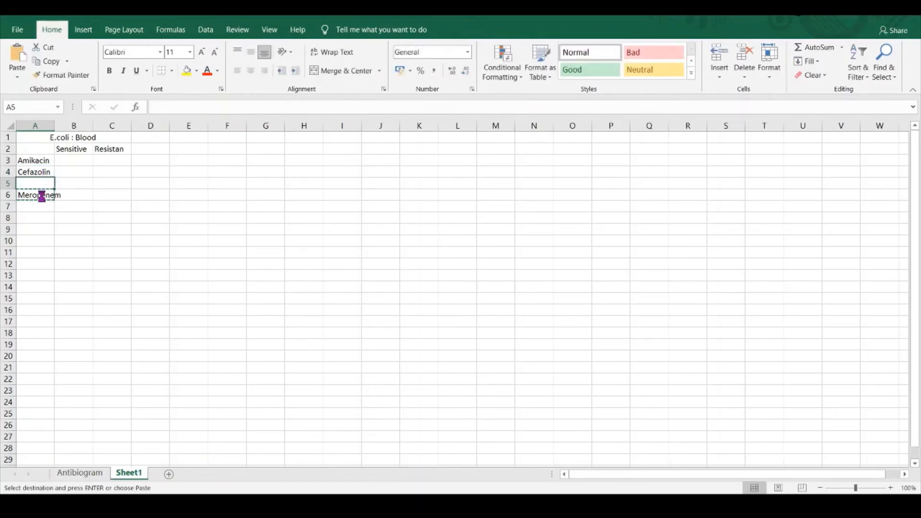
pyautogui.press('Return')
# Change the merged table title in row 1 to "E.coli : Urine"
pyautogui.click(86, 137)
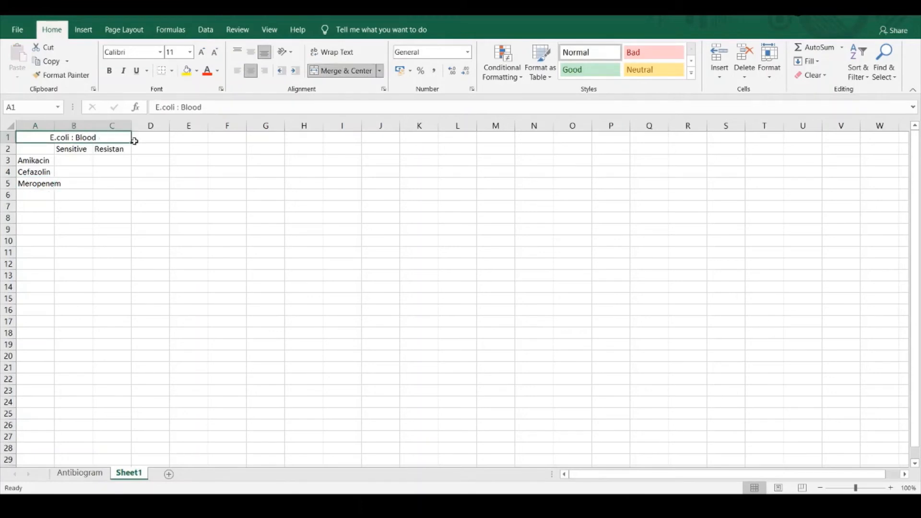
pyautogui.hotkey('alt', 'Tab')
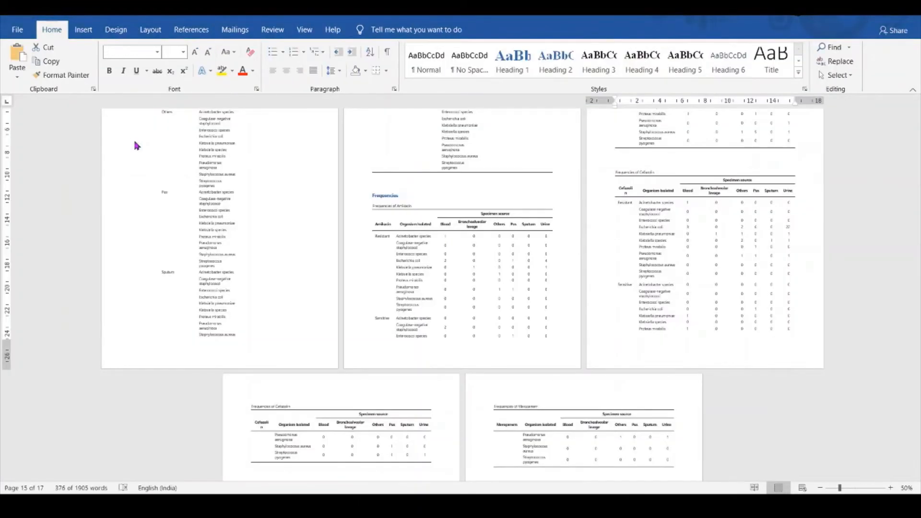
pyautogui.hotkey('alt', 'Tab')
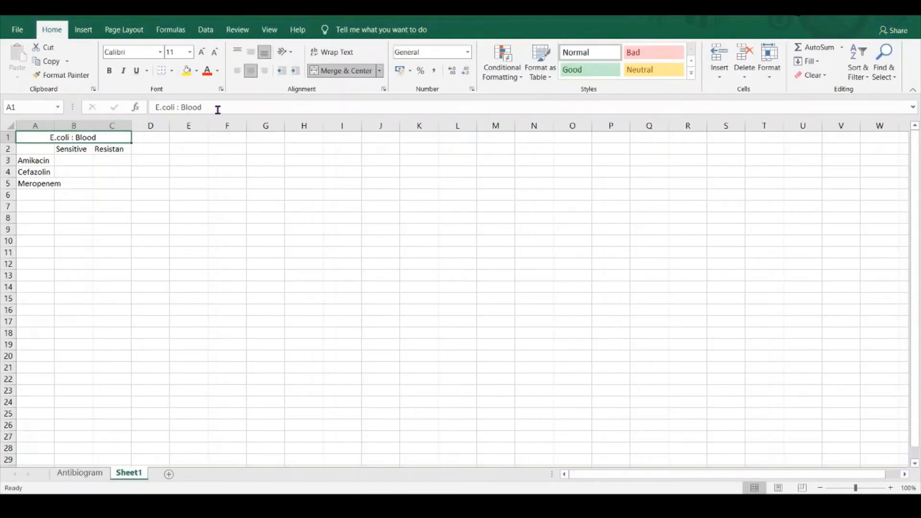
pyautogui.click(217, 109)
pyautogui.press('BackSpace')
pyautogui.press('BackSpace')
pyautogui.press('BackSpace')
pyautogui.press('BackSpace')
pyautogui.press('BackSpace')
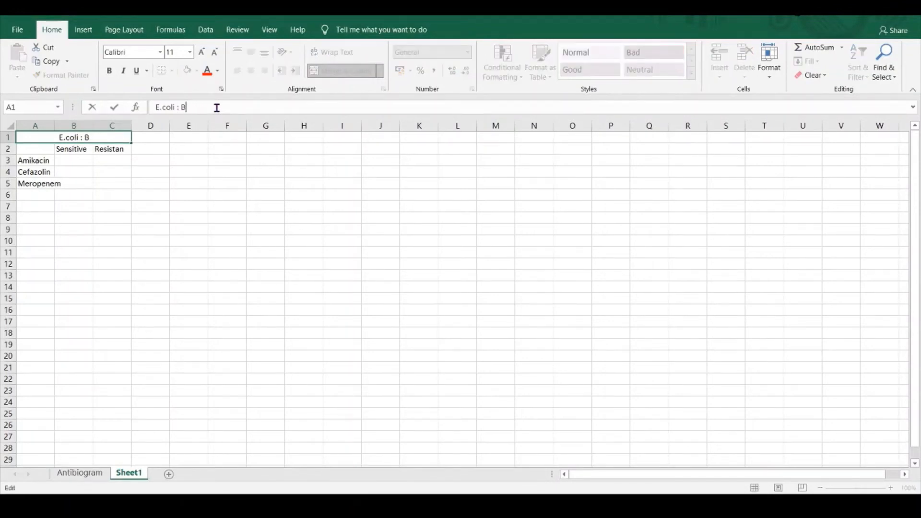
pyautogui.write('Urine')
# In the Word document, enlarge the frequency tables and examine the resistant and sensitive Escherichia coli urine counts for Amikacin
pyautogui.hotkey('alt', 'Tab')
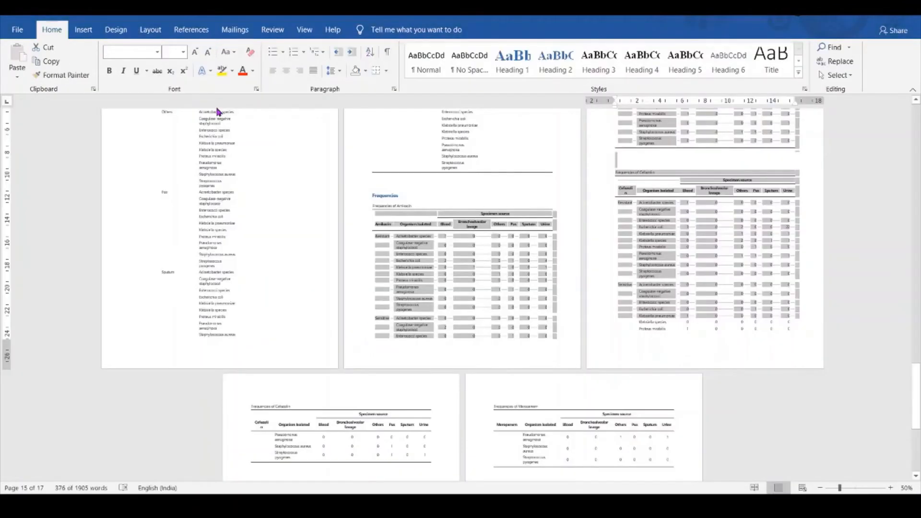
pyautogui.click(344, 245)
pyautogui.click(418, 196)
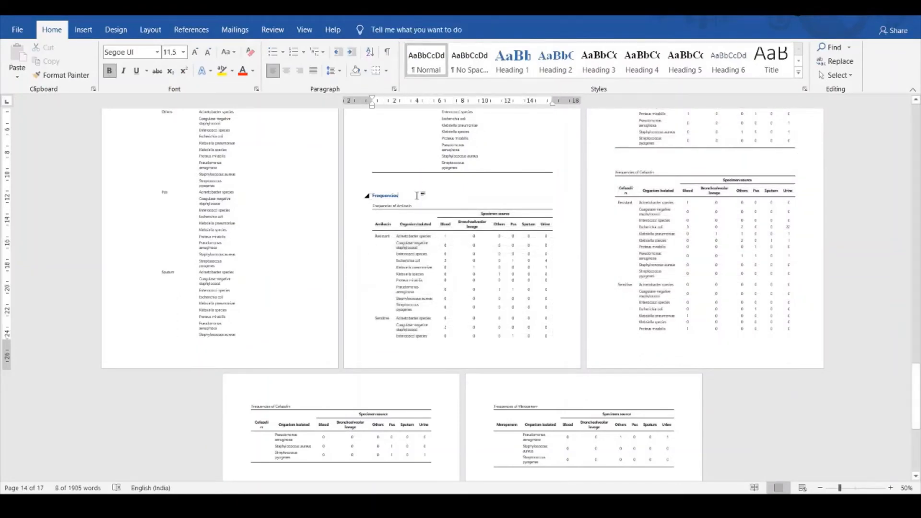
pyautogui.scroll(3, 418, 195)
pyautogui.scroll(-5, 417, 195)
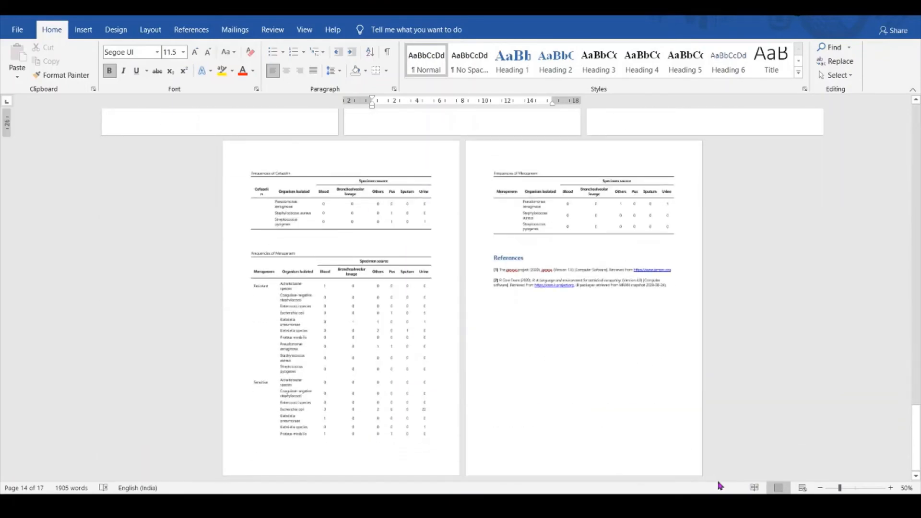
pyautogui.click(890, 488)
pyautogui.click(889, 488)
pyautogui.click(890, 487)
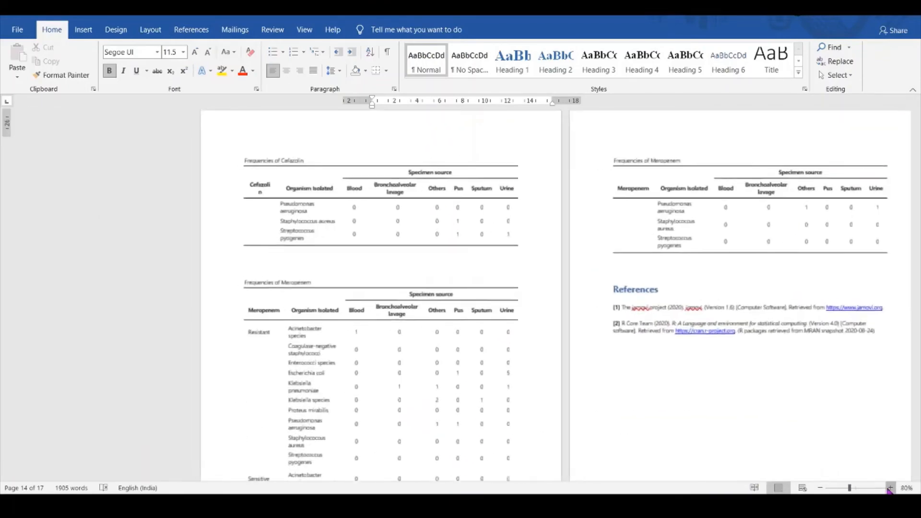
pyautogui.click(890, 488)
pyautogui.click(889, 487)
pyautogui.click(890, 488)
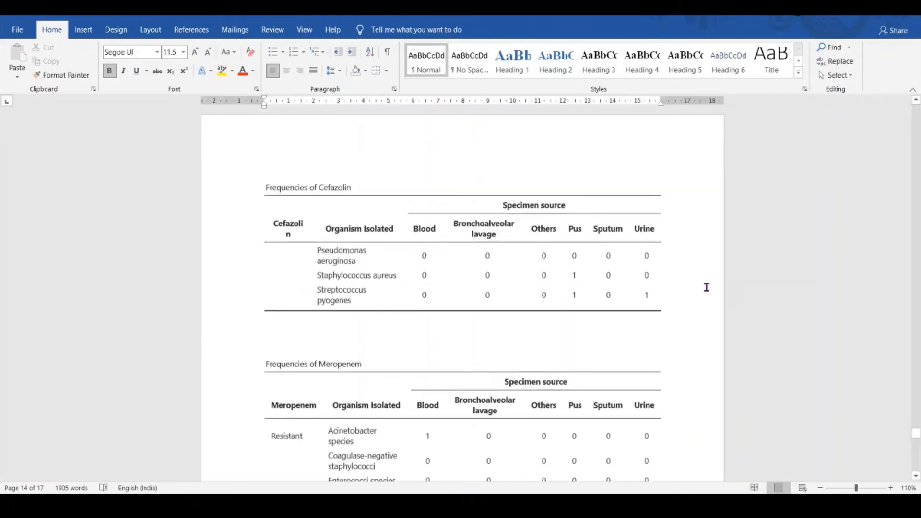
pyautogui.scroll(-15, 706, 287)
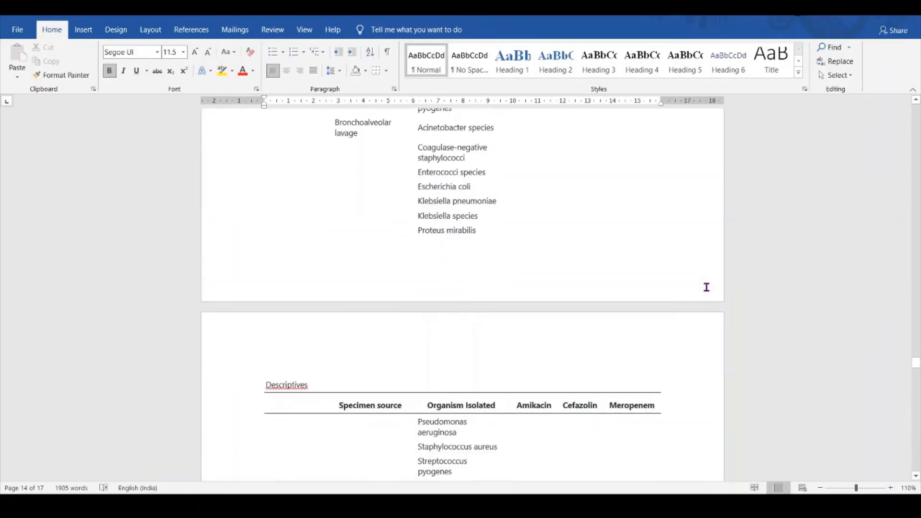
pyautogui.scroll(-20, 706, 286)
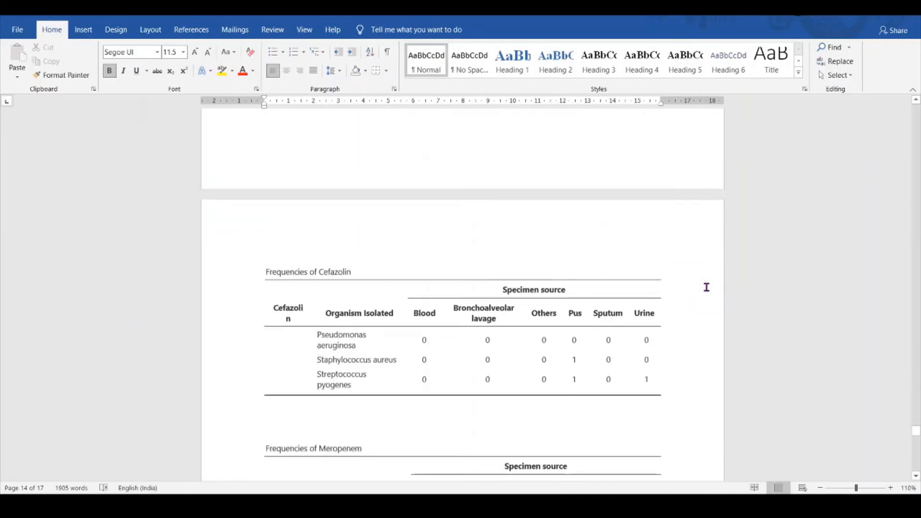
pyautogui.scroll(-4, 706, 287)
pyautogui.scroll(1, 706, 287)
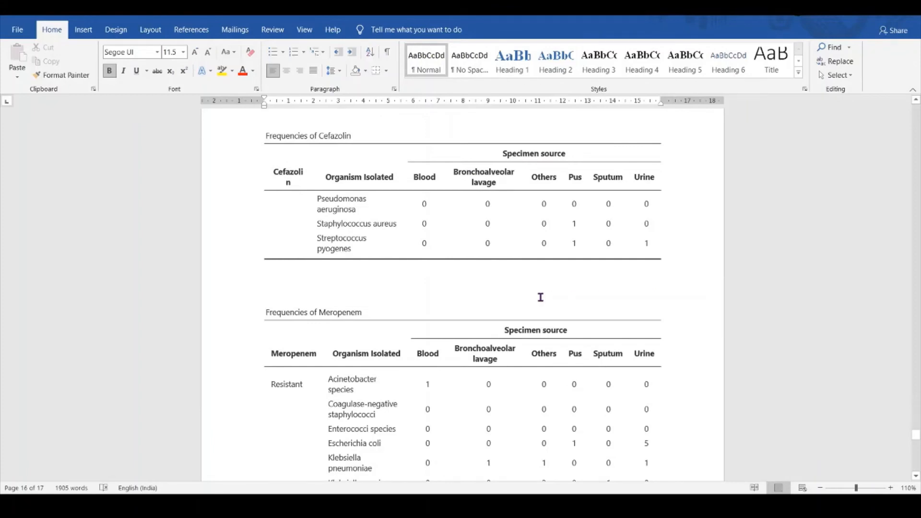
pyautogui.scroll(10, 541, 297)
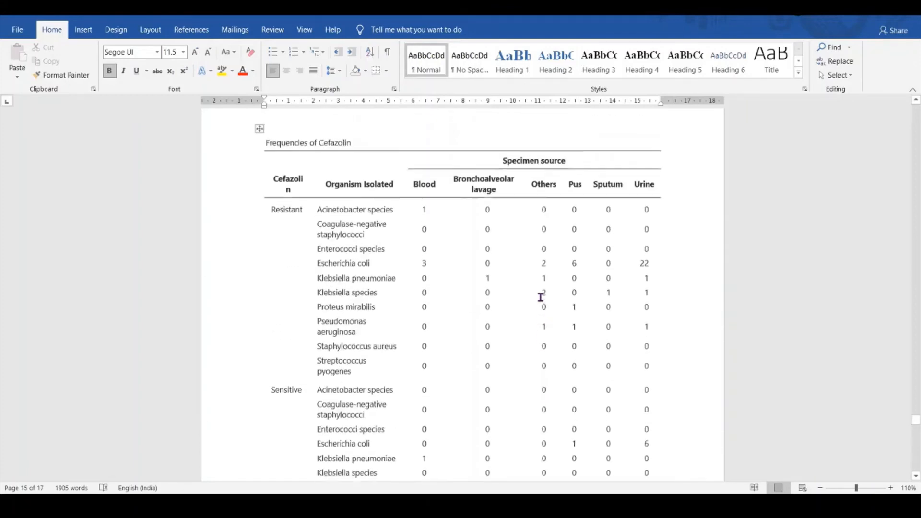
pyautogui.scroll(15, 478, 277)
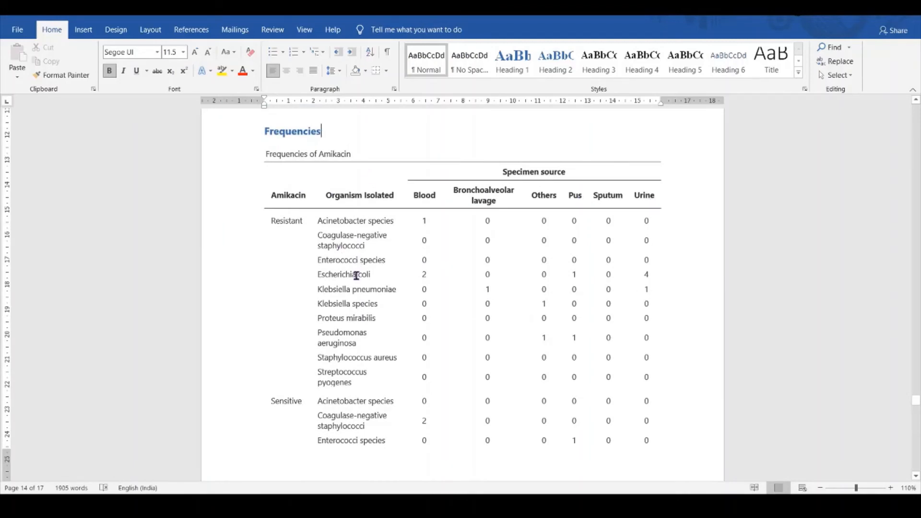
pyautogui.scroll(-10, 638, 276)
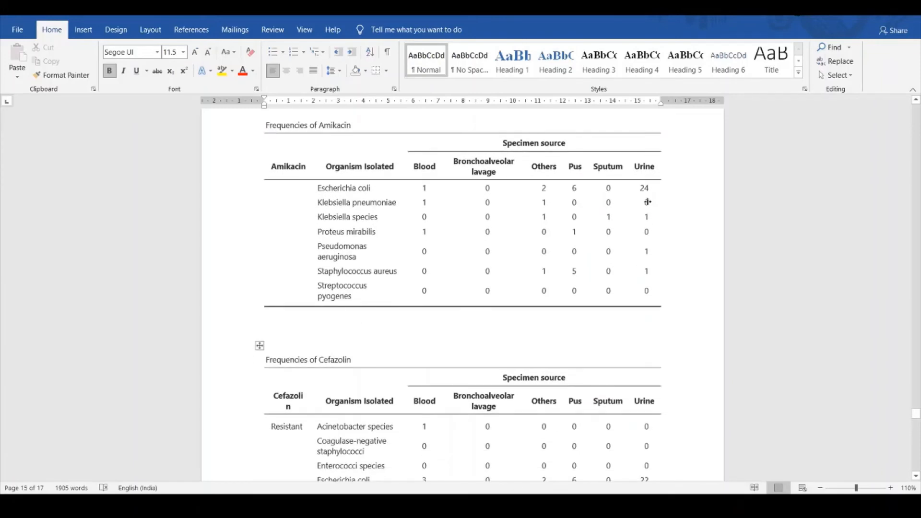
# Switch to the Excel sheet and enter Amikacin's counts: 4 resistant in C3 and 24 sensitive in B3
pyautogui.hotkey('alt', 'Tab')
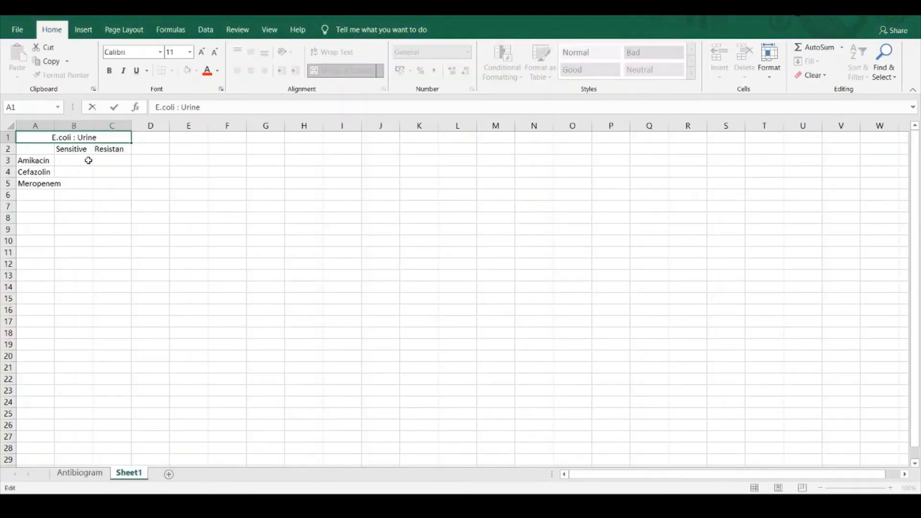
pyautogui.click(122, 164)
pyautogui.write('4')
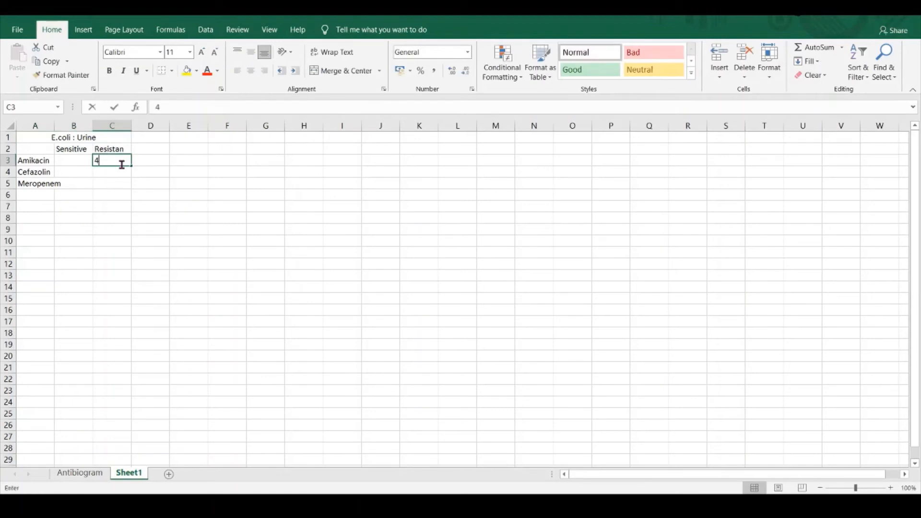
pyautogui.click(76, 159)
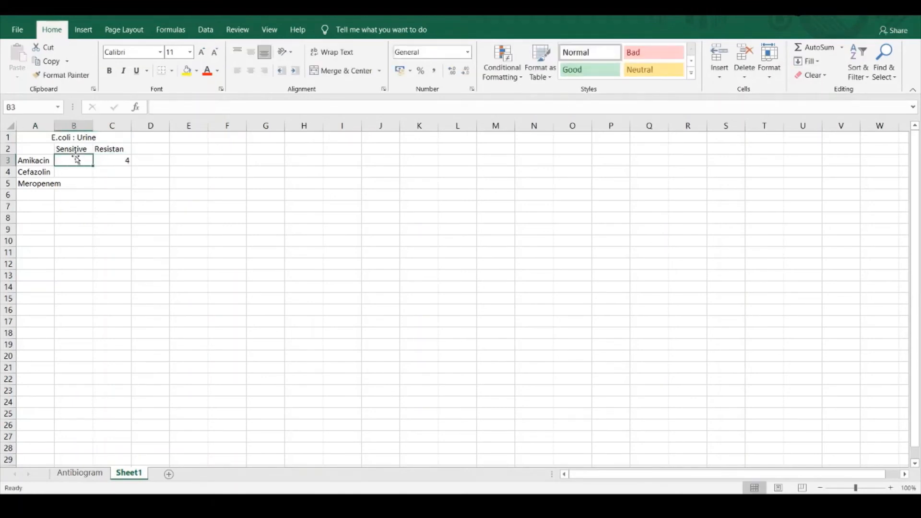
pyautogui.write('24')
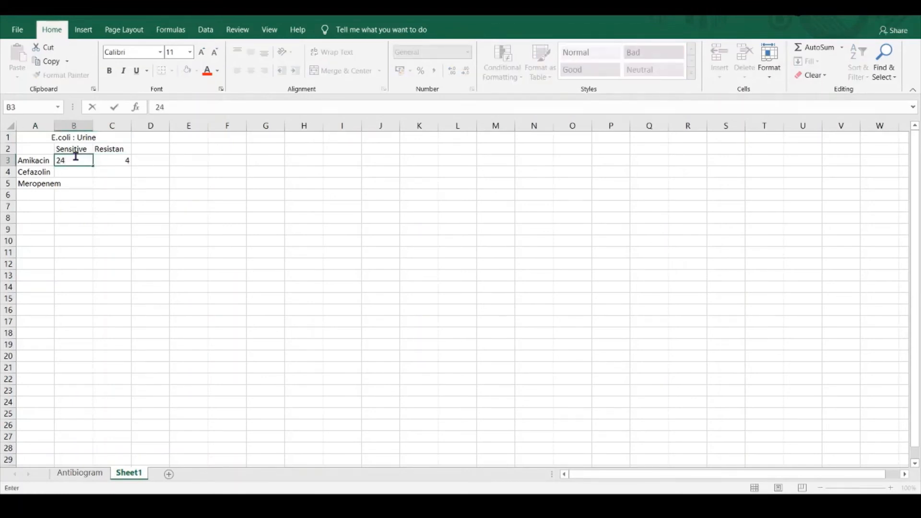
# Correct the misspelled column header in C2 to "Resistant"
pyautogui.click(127, 149)
pyautogui.click(196, 111)
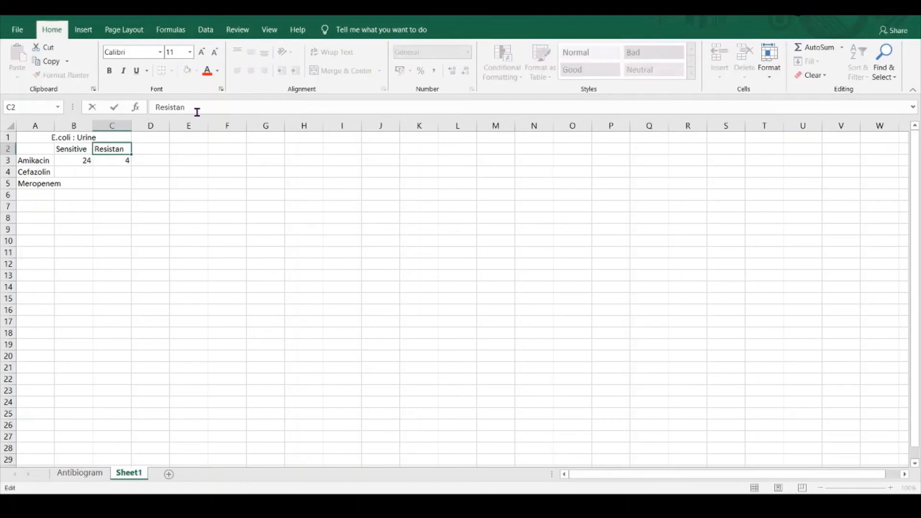
pyautogui.click(85, 172)
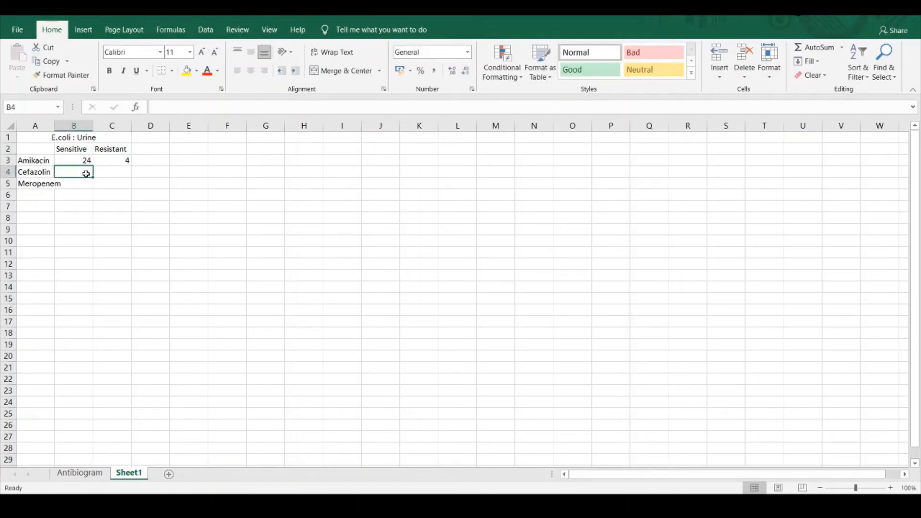
# Look up Cefazolin's Escherichia coli urine counts in the Word document and enter 22 resistant in C4 and 6 sensitive in B4 in Excel
pyautogui.hotkey('alt', 'Tab')
pyautogui.scroll(-10, 286, 231)
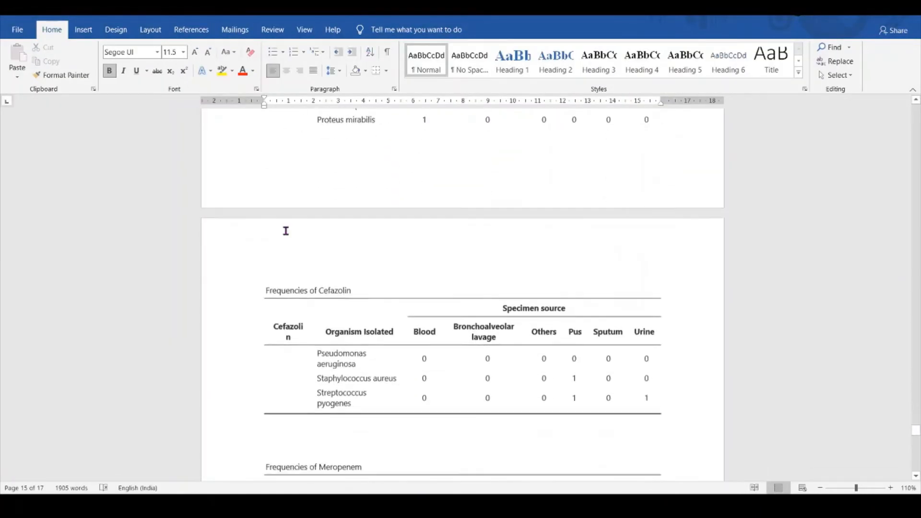
pyautogui.scroll(2, 286, 230)
pyautogui.scroll(5, 286, 231)
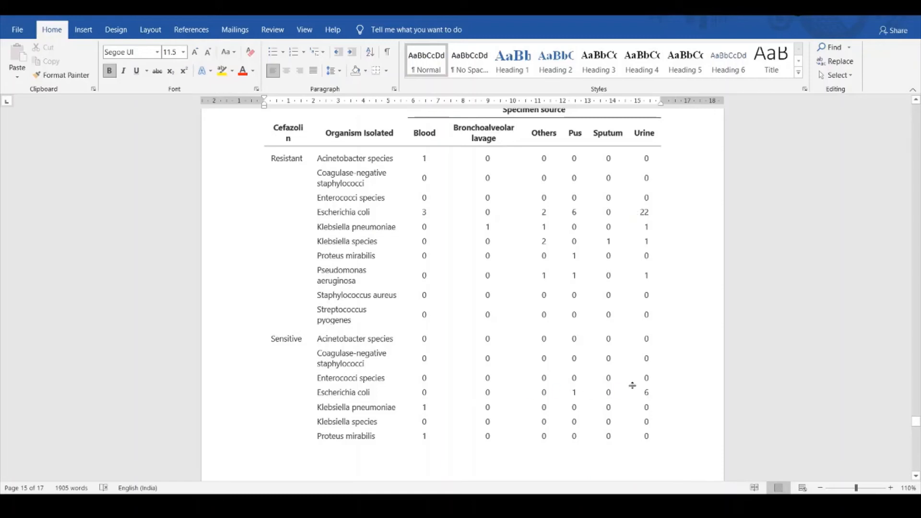
pyautogui.hotkey('alt', 'Tab')
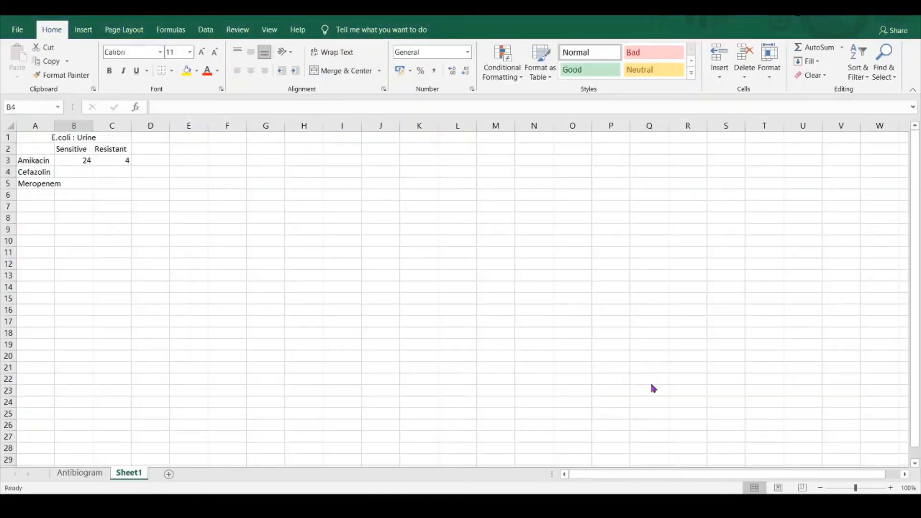
pyautogui.hotkey('alt', 'Tab')
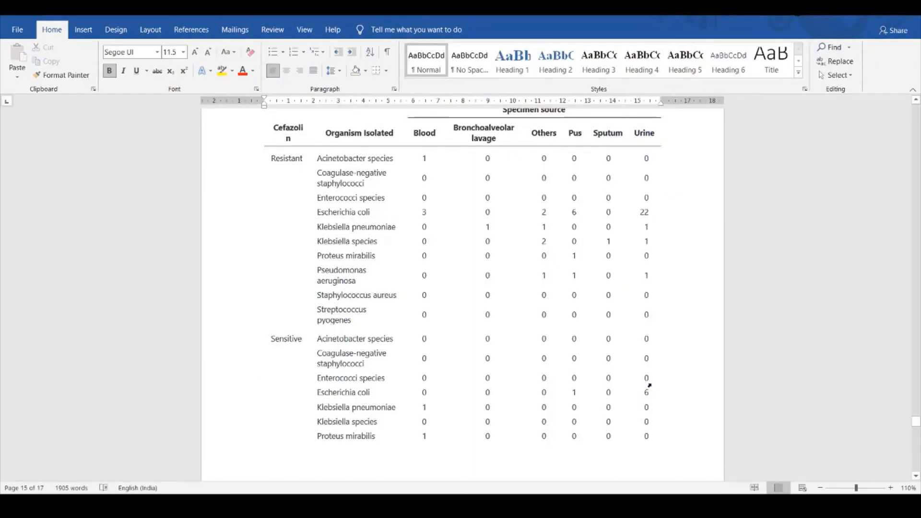
pyautogui.hotkey('alt', 'Tab')
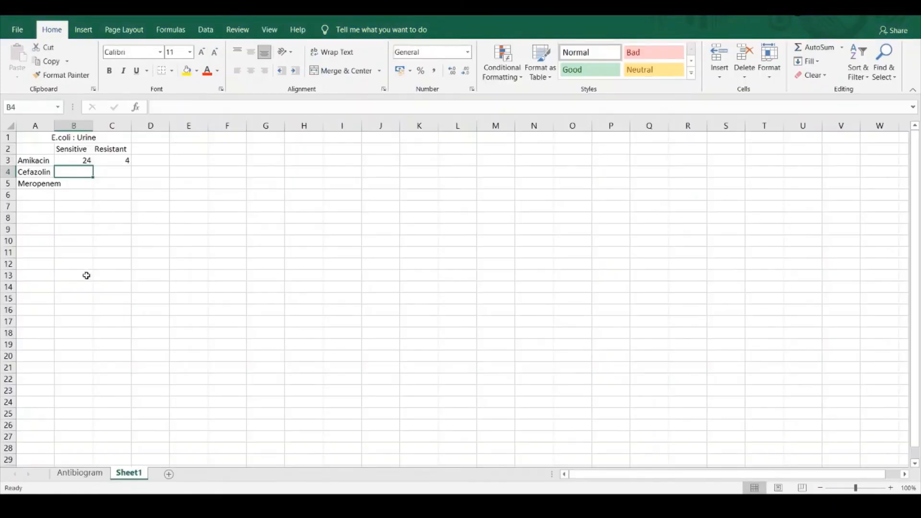
pyautogui.press('Right')
pyautogui.write('22')
pyautogui.press('Left')
pyautogui.write('6')
pyautogui.press('Up')
# Look up Meropenem's Escherichia coli urine counts in the Word document and enter 5 resistant in C5 and 23 sensitive in B5 in Excel
pyautogui.hotkey('alt', 'Tab')
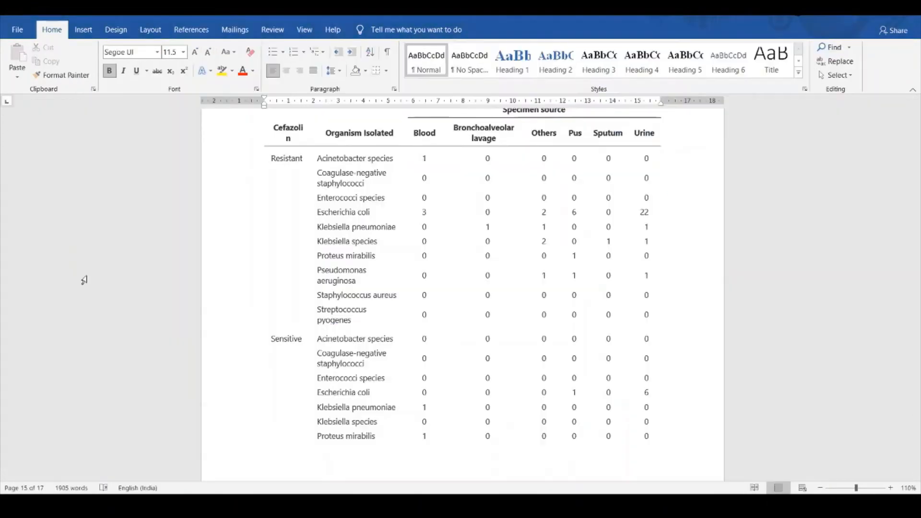
pyautogui.scroll(-10, 84, 280)
pyautogui.scroll(3, 84, 280)
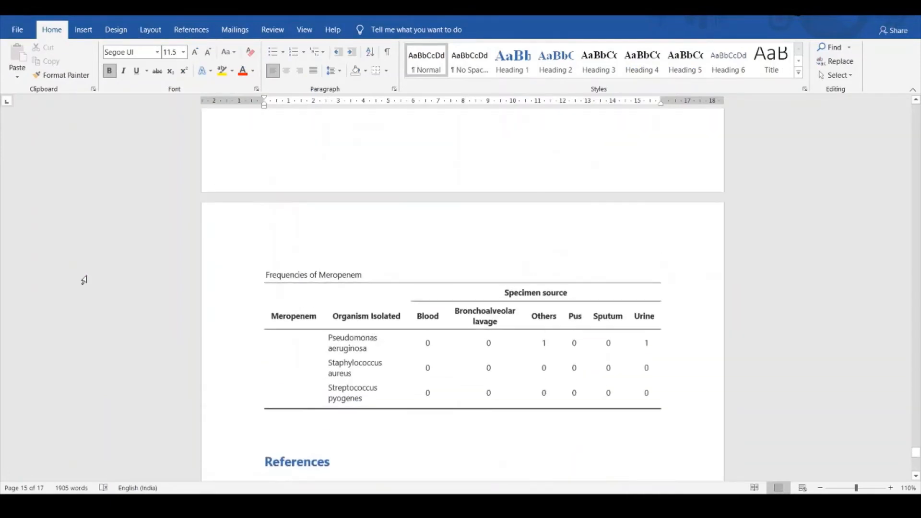
pyautogui.scroll(-6, 84, 280)
pyautogui.scroll(3, 84, 279)
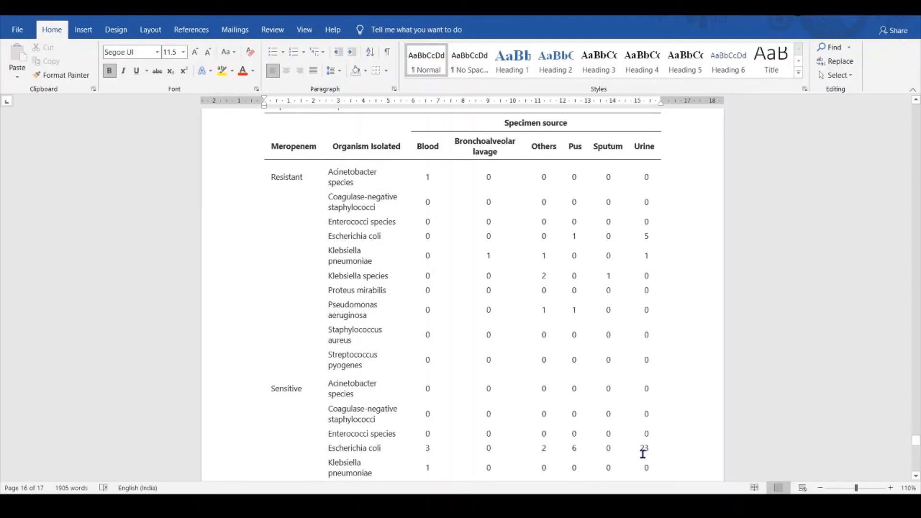
pyautogui.hotkey('alt', 'Tab')
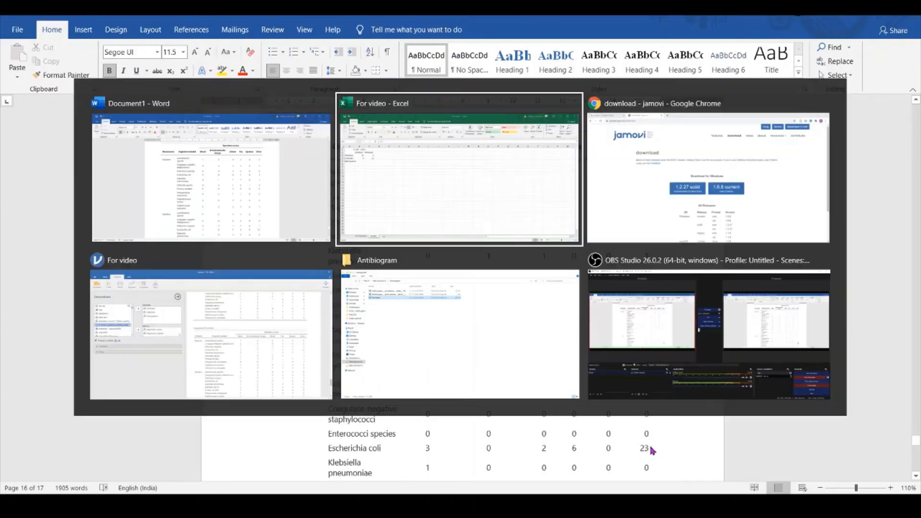
pyautogui.doubleClick(99, 184)
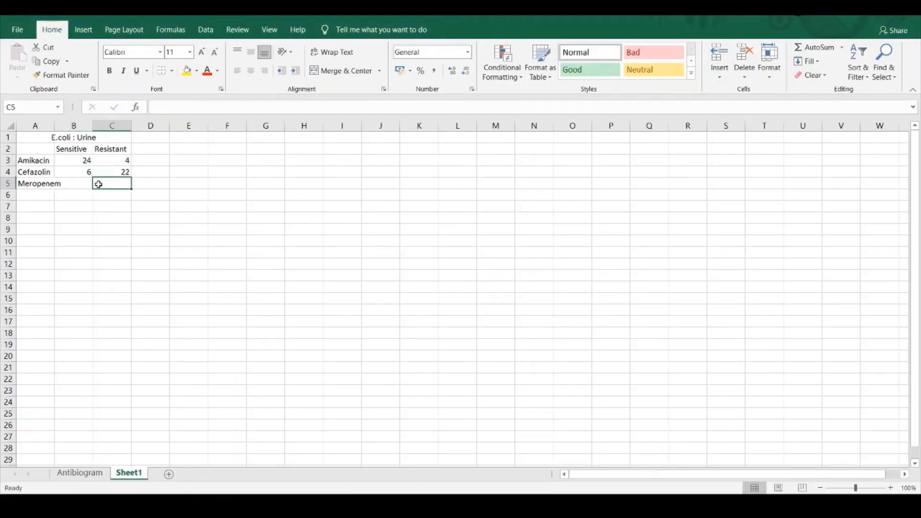
pyautogui.write('5')
pyautogui.press('Left')
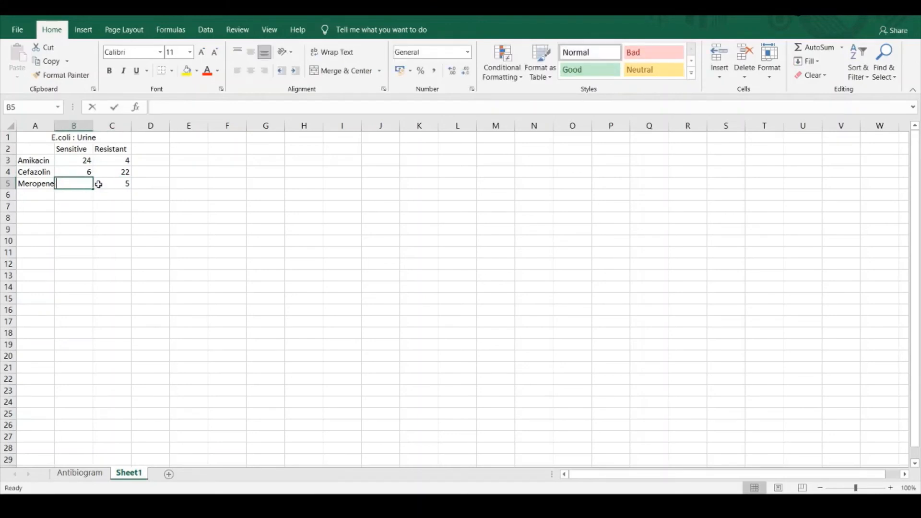
pyautogui.write('23')
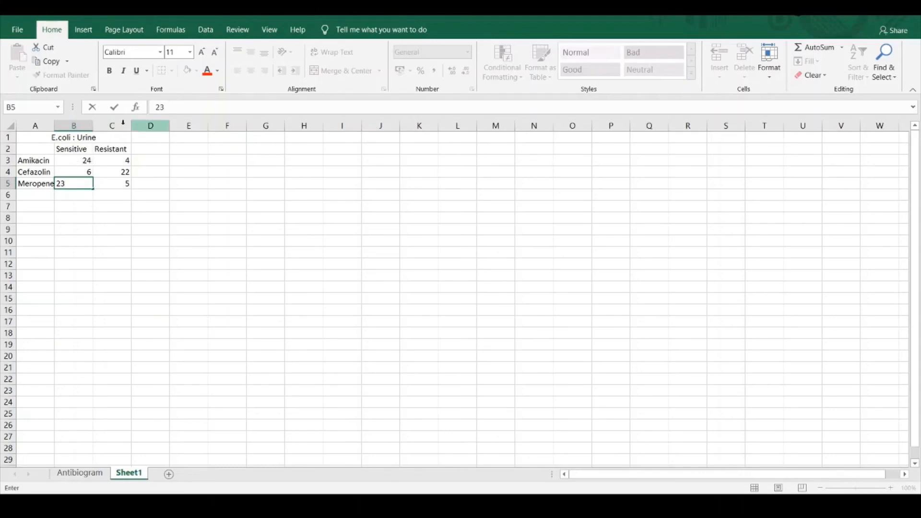
# Add the sample size to the merged table title so it reads "E.coli : Urine (n=28)"
pyautogui.click(103, 138)
pyautogui.click(216, 106)
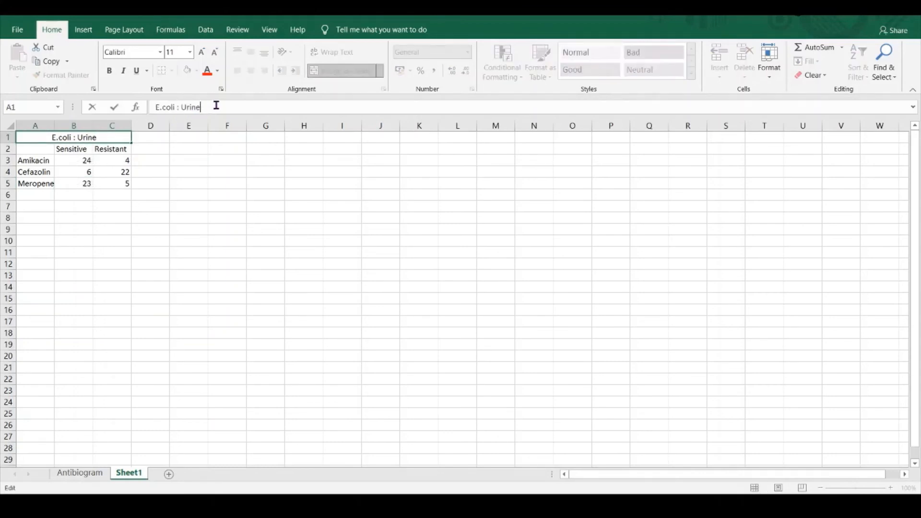
pyautogui.write('()')
pyautogui.write('n')
pyautogui.write('=28')
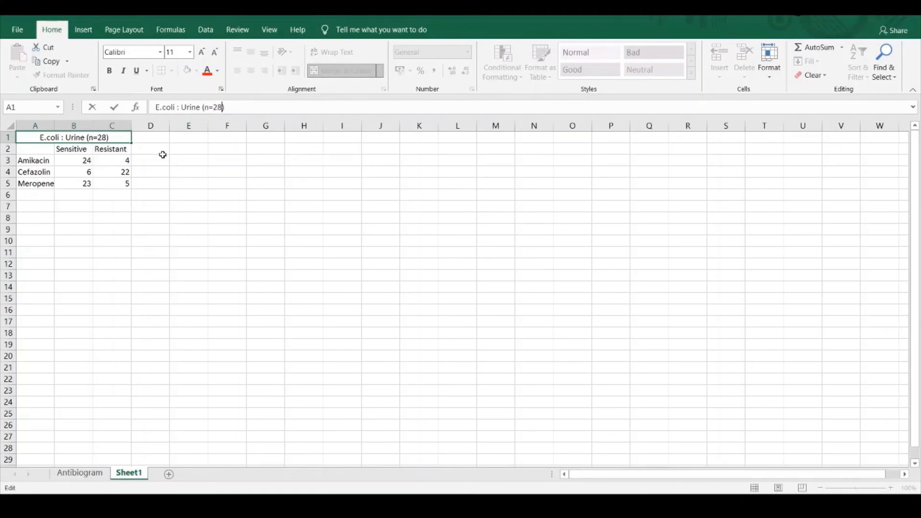
pyautogui.click(159, 171)
# Enter the formula =(B3/B3+C3)*100 in D3 for Amikacin's sensitive percentage
pyautogui.click(80, 160)
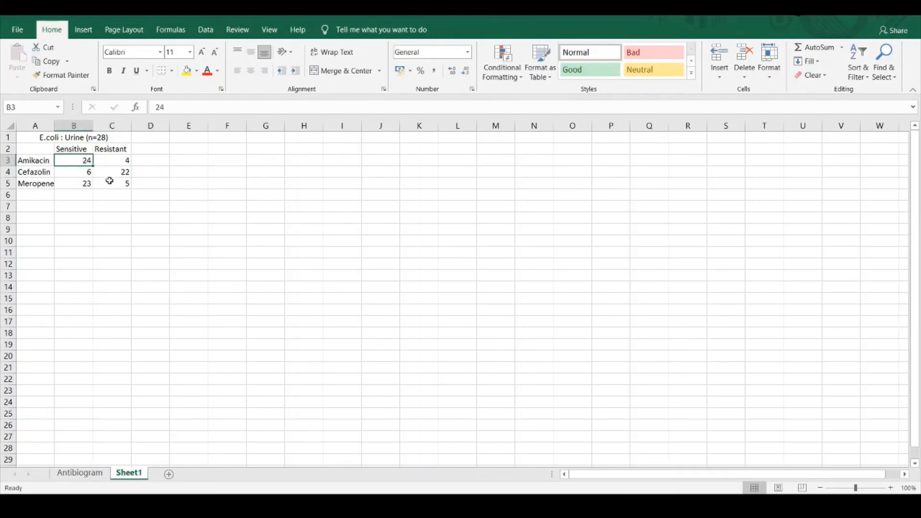
pyautogui.click(143, 164)
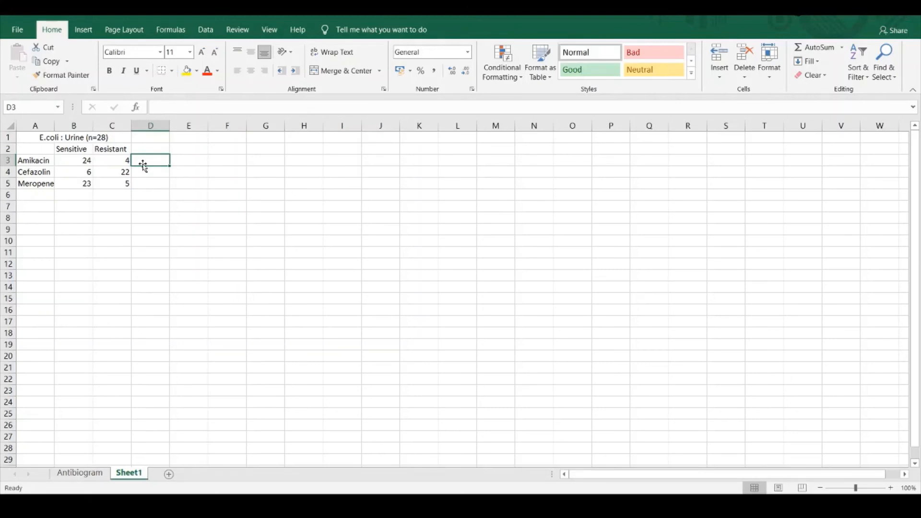
pyautogui.write('=')
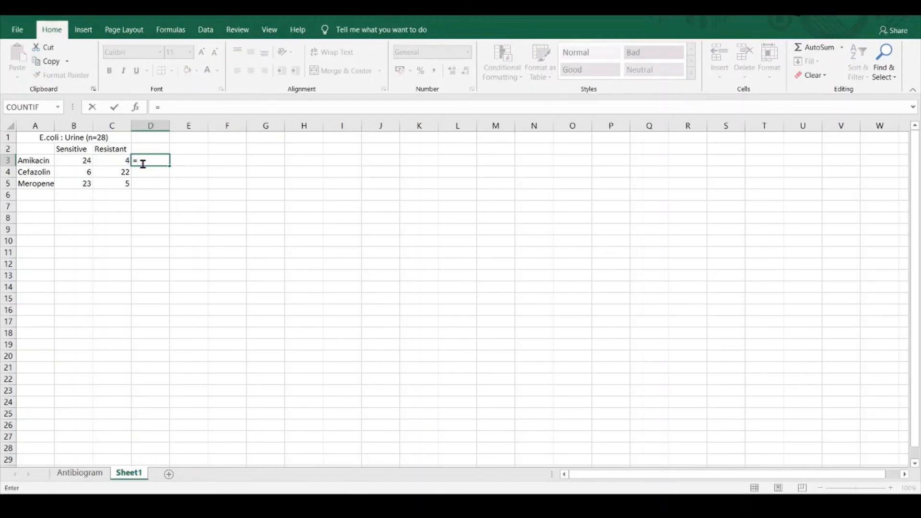
pyautogui.write('(')
pyautogui.click(74, 161)
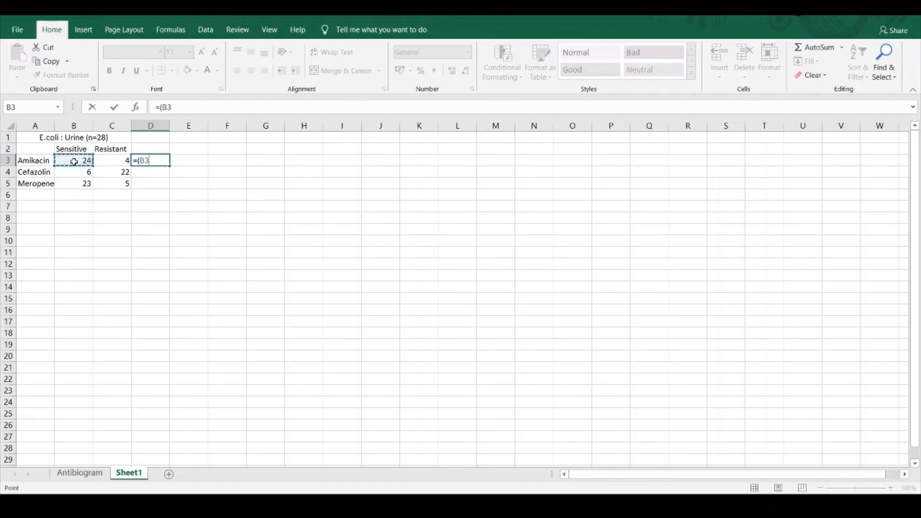
pyautogui.write('/')
pyautogui.click(73, 162)
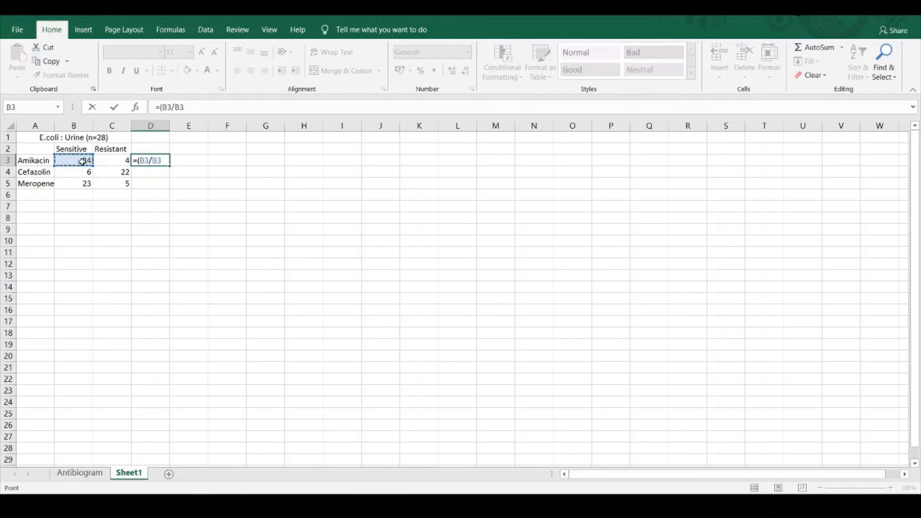
pyautogui.write('=')
pyautogui.click(114, 160)
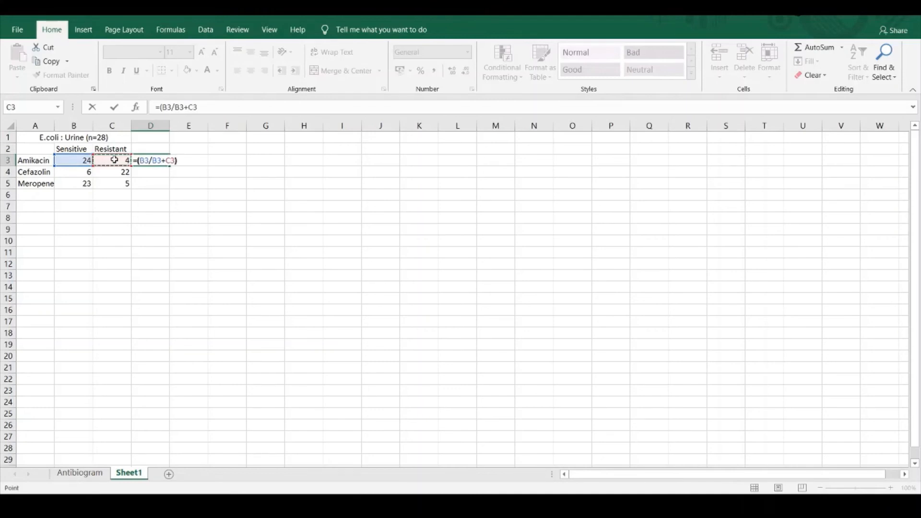
pyautogui.write(')*100')
pyautogui.press('Return')
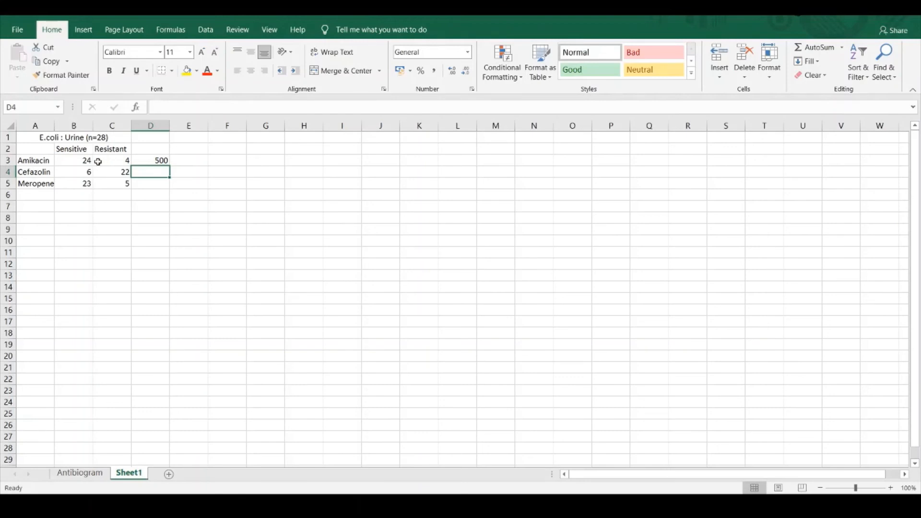
# Correct the D3 formula by enclosing the denominator B3+C3 in its own parentheses
pyautogui.click(152, 158)
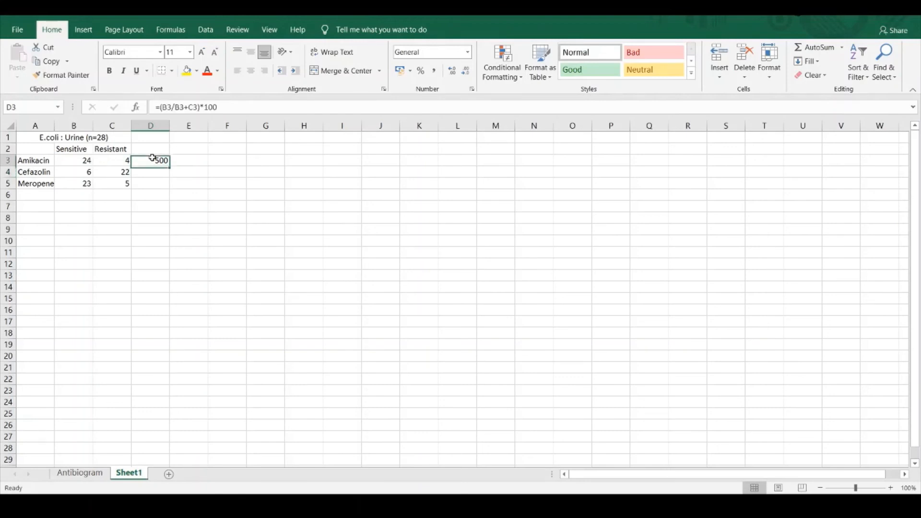
pyautogui.click(175, 108)
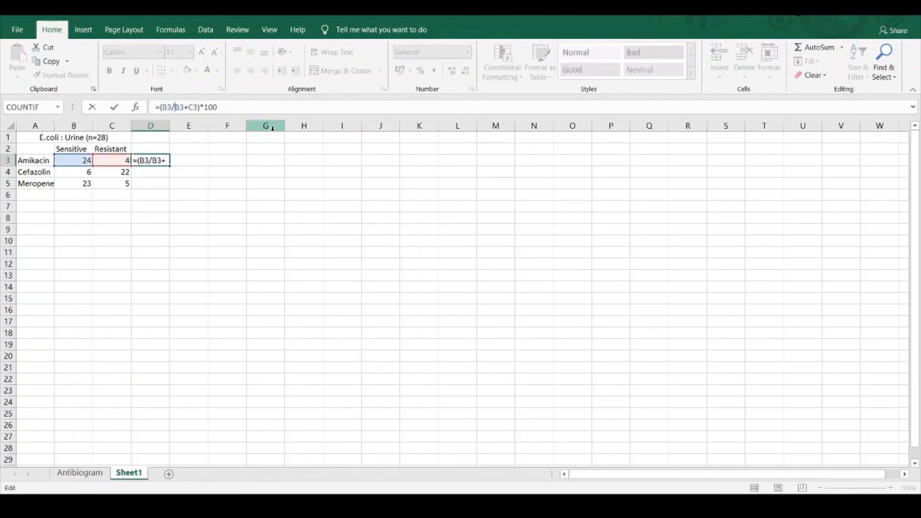
pyautogui.write('(')
pyautogui.press('BackSpace')
pyautogui.press('Return')
pyautogui.click(272, 128)
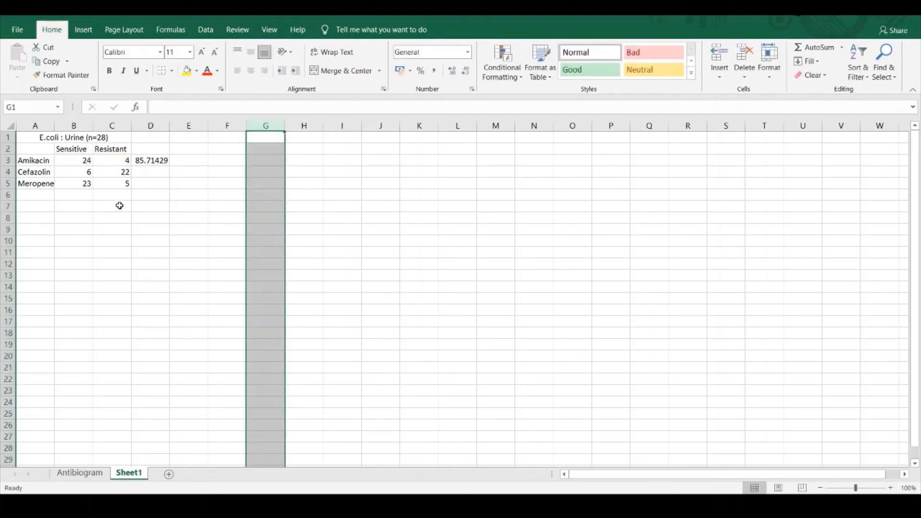
# Add the percentage column headers "Sensitive" in D2 and "Resistant" in E2
pyautogui.click(158, 146)
pyautogui.write('S')
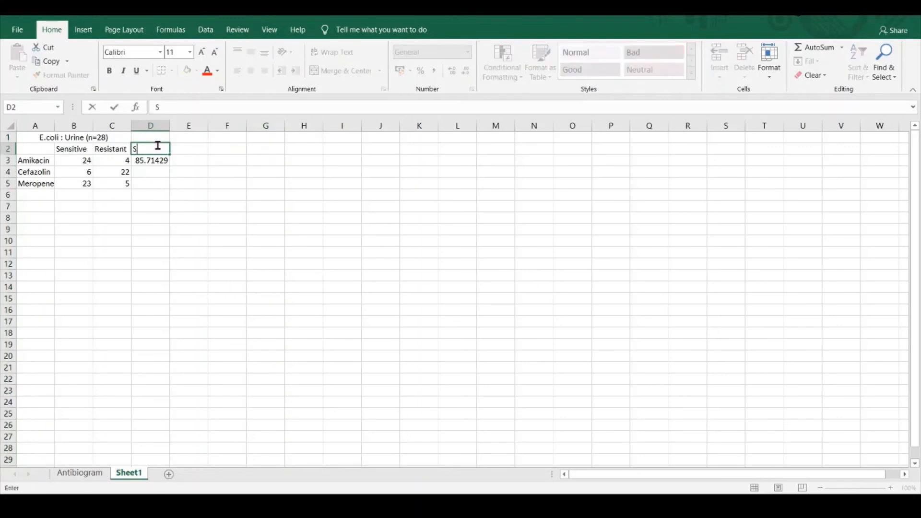
pyautogui.write('ensitive')
pyautogui.press('Tab')
pyautogui.write('Resist')
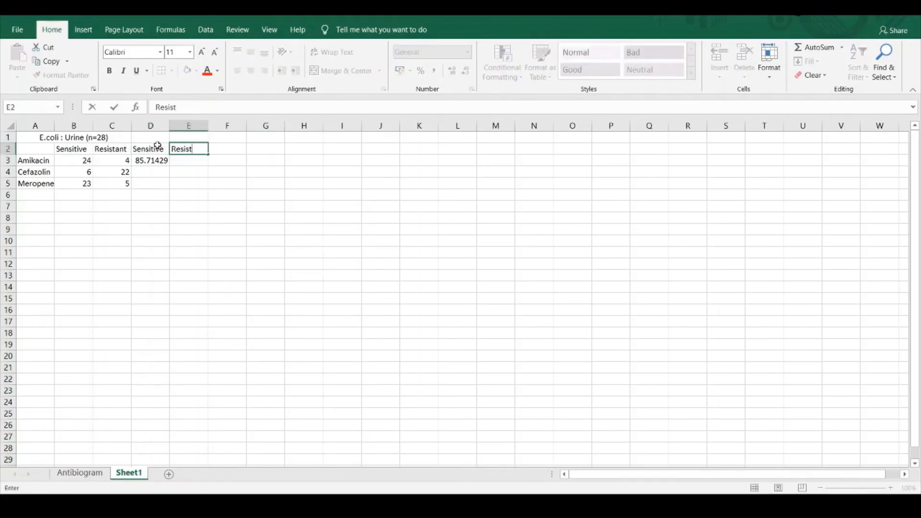
pyautogui.write('ant')
pyautogui.press('Return')
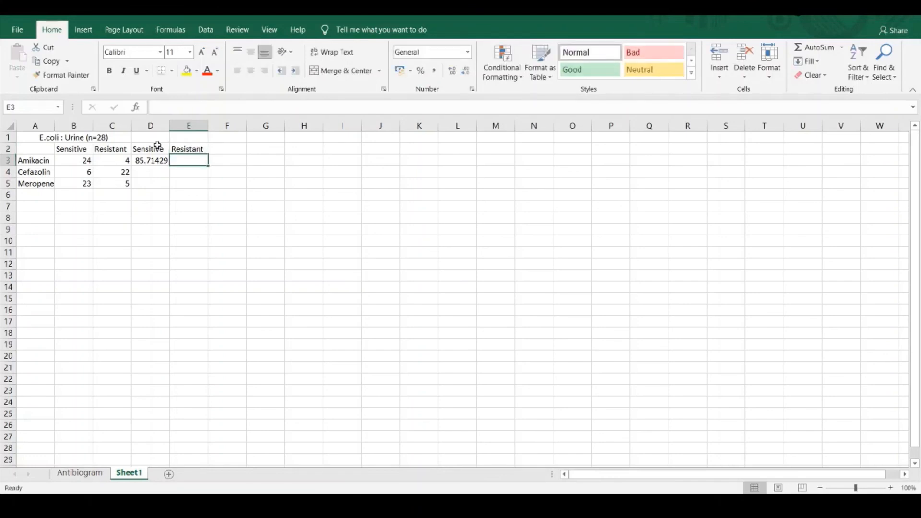
# Enter the formula =C3/(B3+C3)*100 in E3 for Amikacin's resistant percentage
pyautogui.click(163, 111)
pyautogui.write('=')
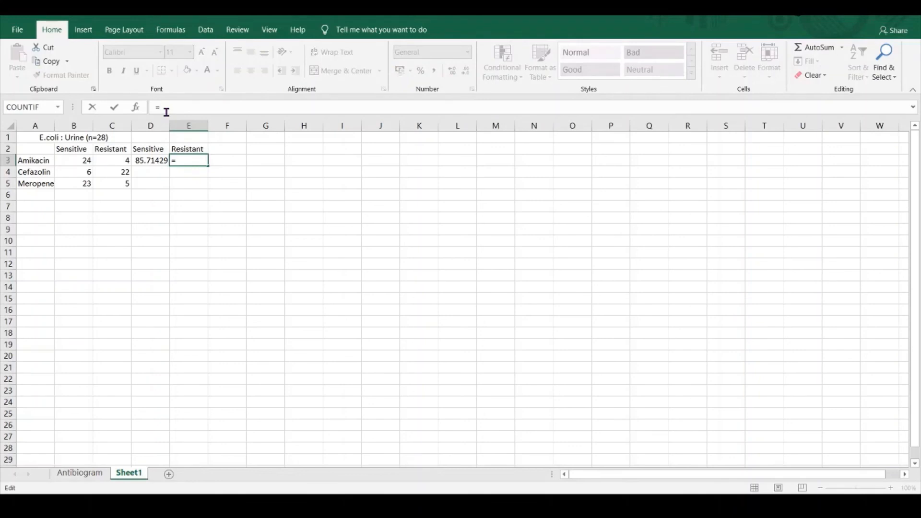
pyautogui.click(125, 162)
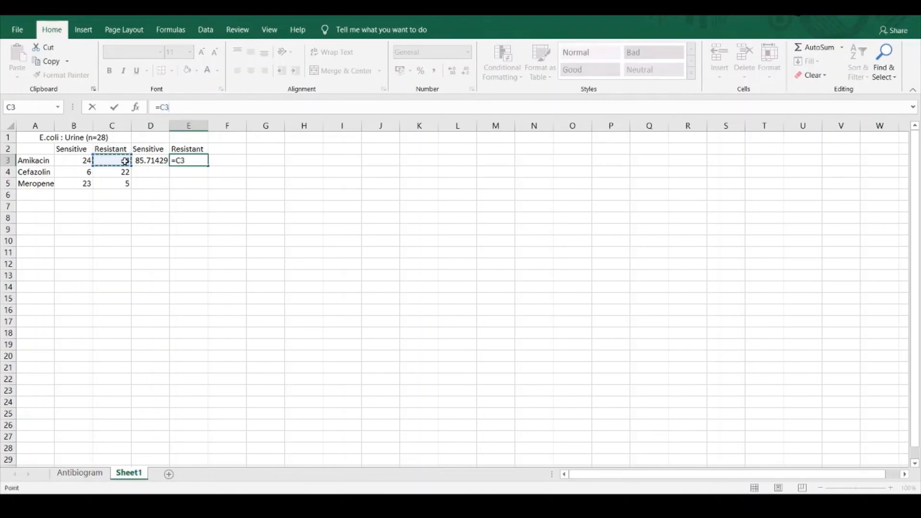
pyautogui.write('/(')
pyautogui.press('Return')
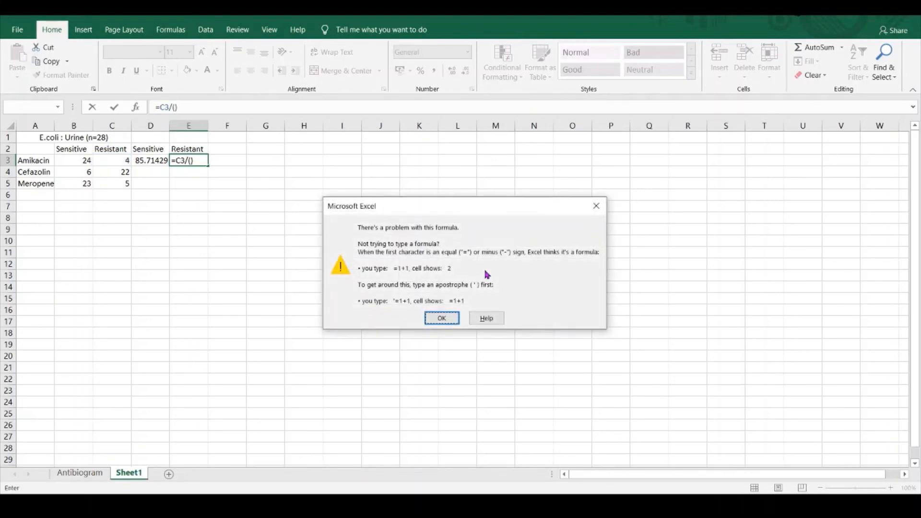
pyautogui.click(442, 318)
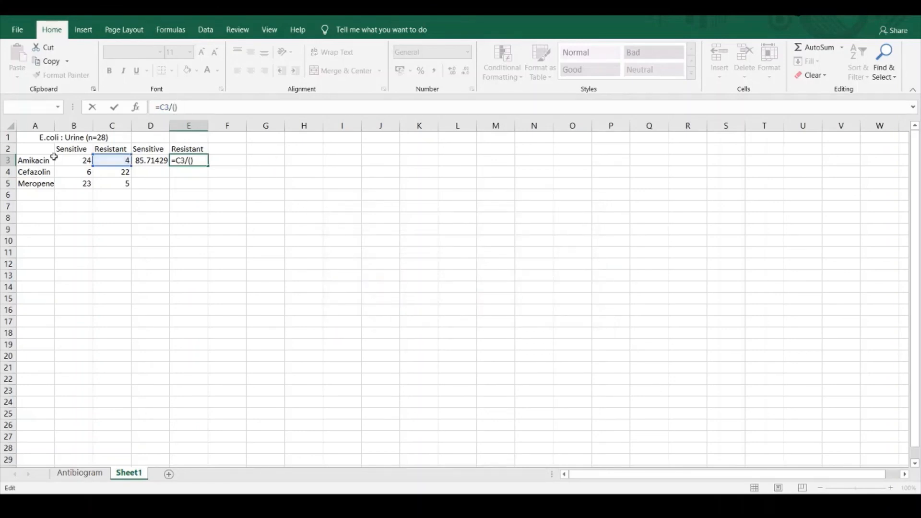
pyautogui.click(68, 162)
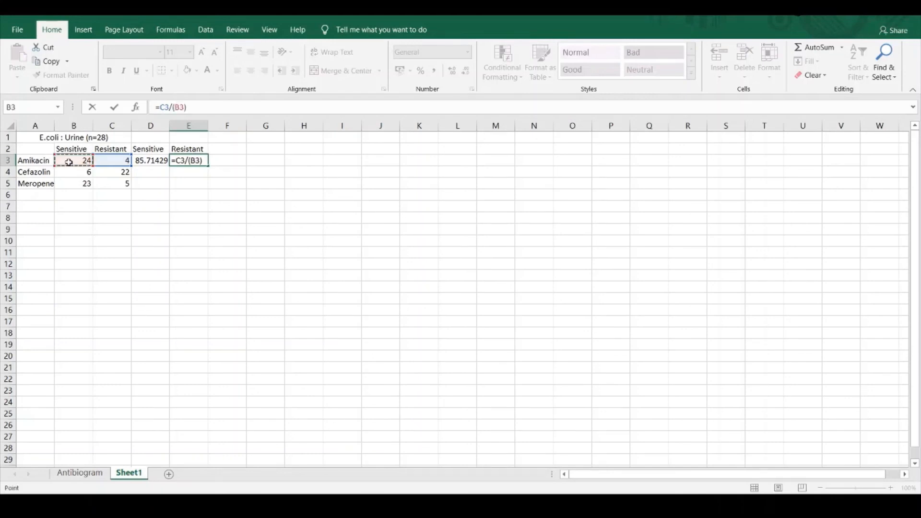
pyautogui.write('+')
pyautogui.click(117, 161)
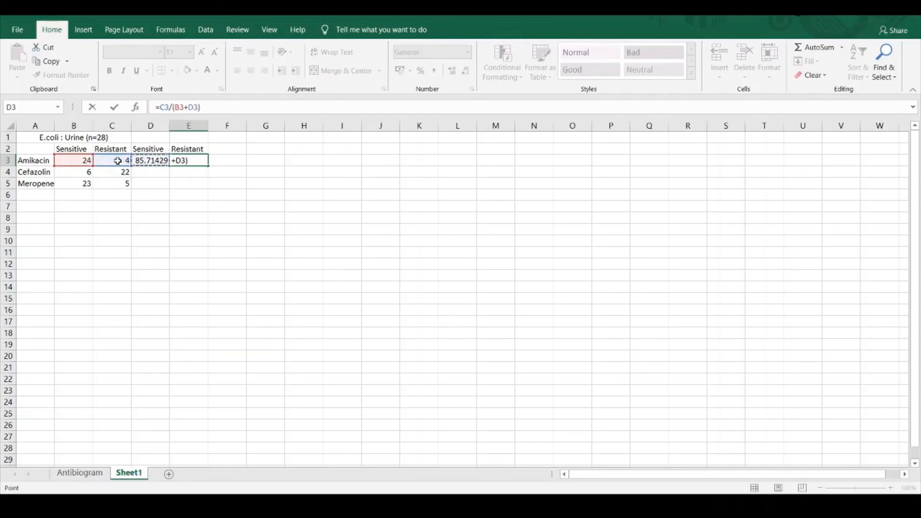
pyautogui.click(198, 107)
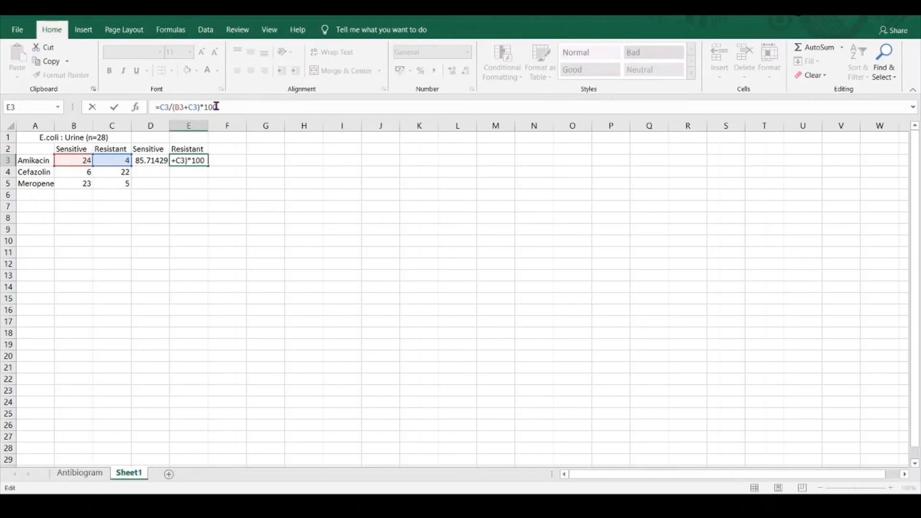
pyautogui.press('Return')
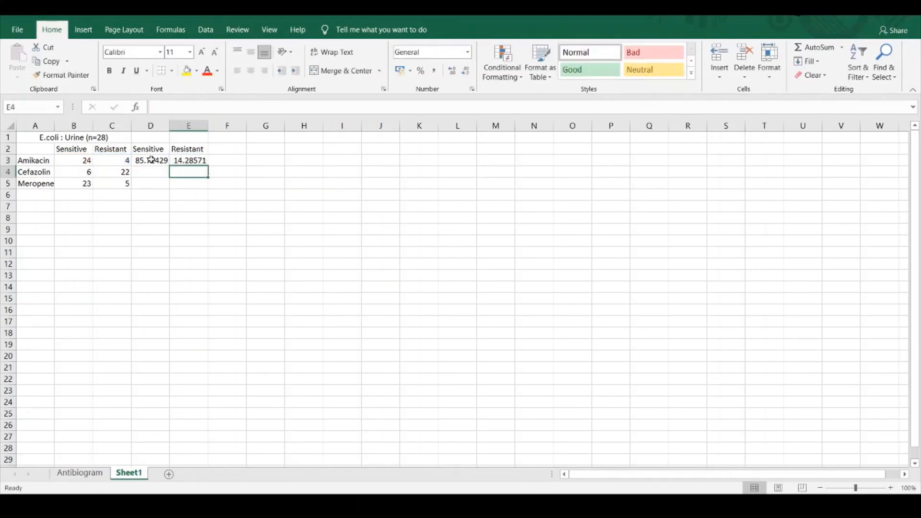
# Fill the sensitive and resistant percentage formulas in D3 and E3 down to row 5 for Cefazolin and Meropenem
pyautogui.click(150, 163)
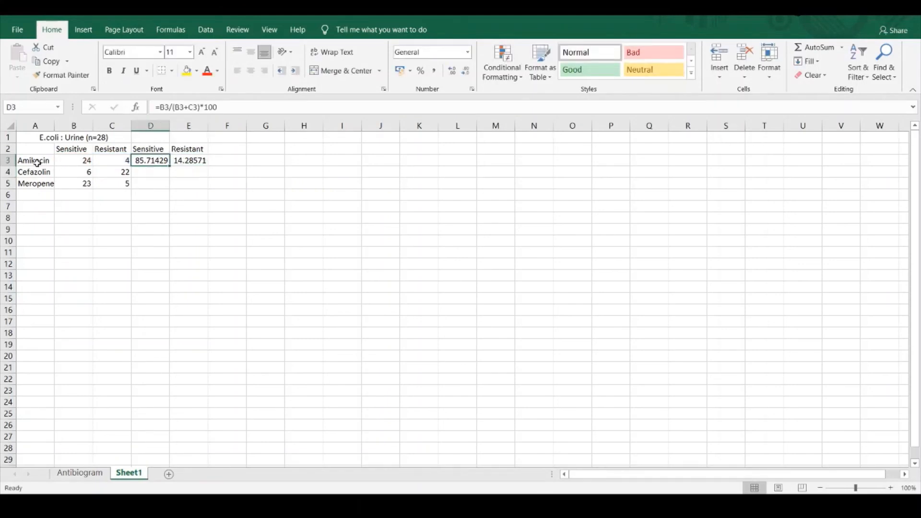
pyautogui.moveTo(170, 165); pyautogui.dragTo(165, 188)
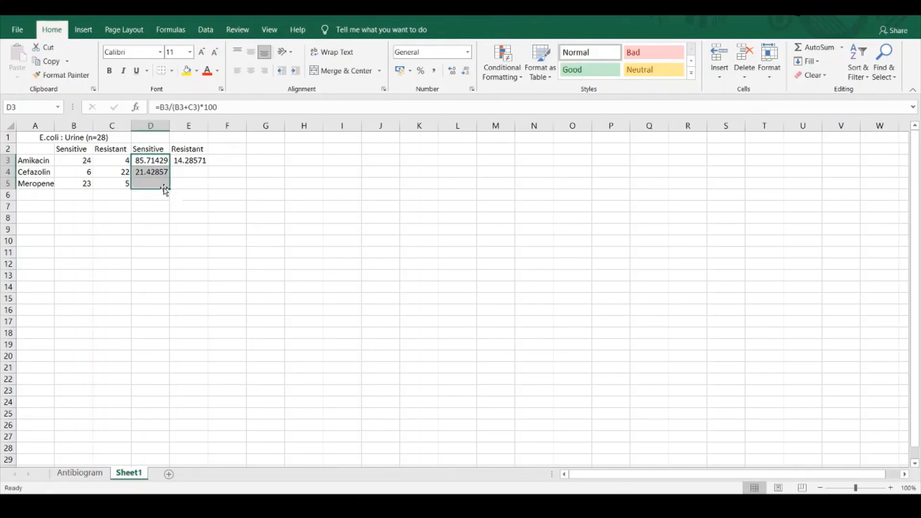
pyautogui.click(195, 162)
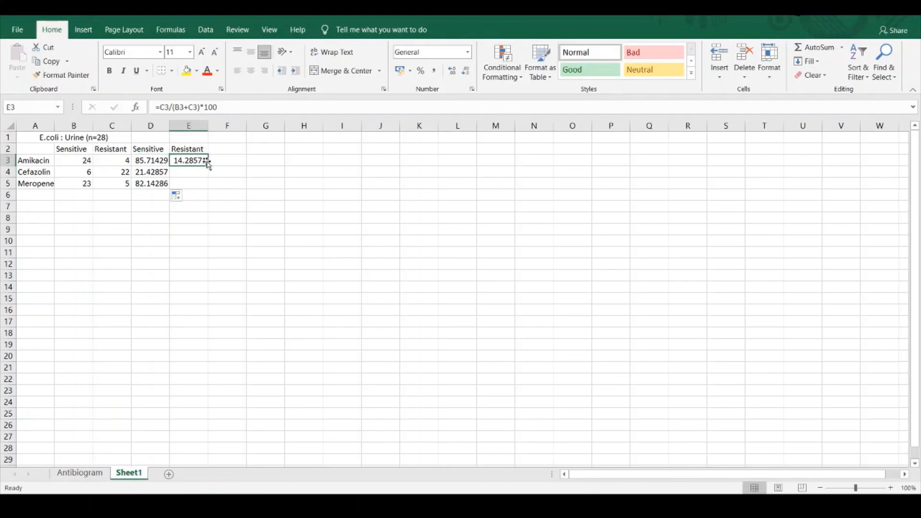
pyautogui.moveTo(209, 168); pyautogui.dragTo(209, 190)
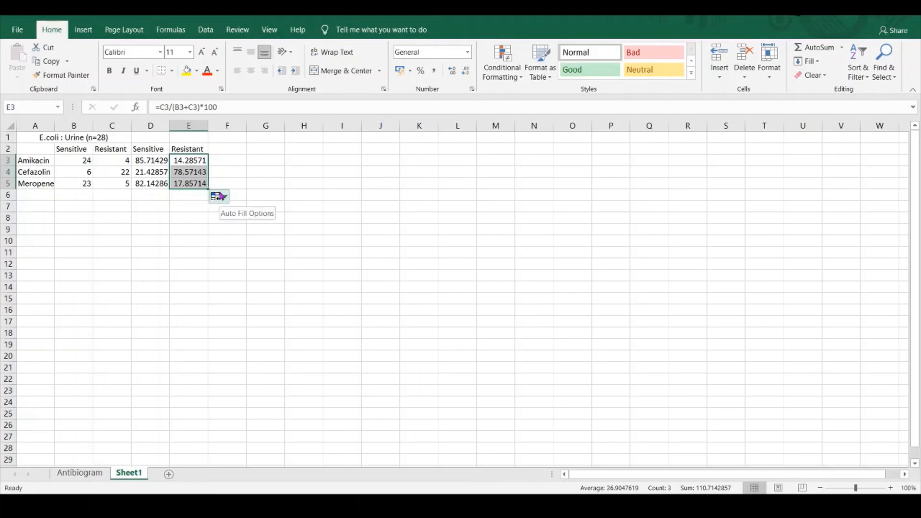
pyautogui.click(281, 169)
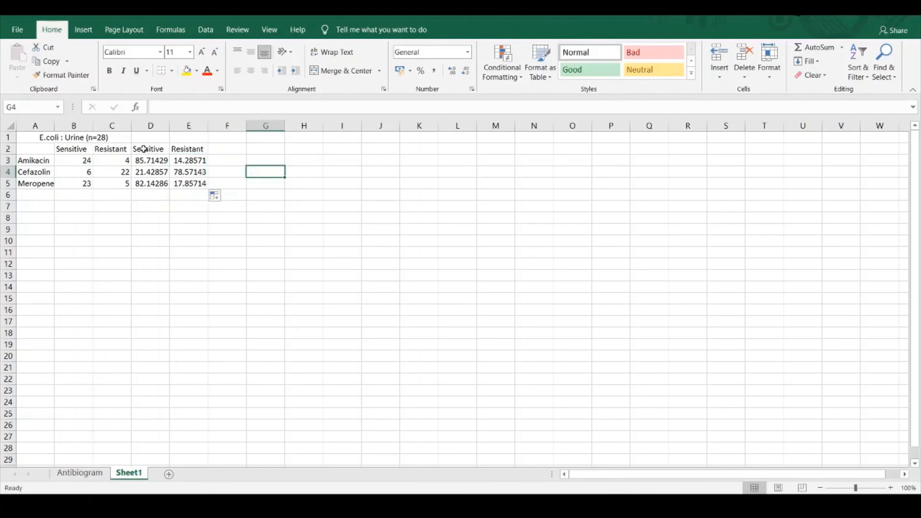
# Copy the percentage columns with their headers in D2:E5
pyautogui.moveTo(143, 149); pyautogui.dragTo(188, 183)
pyautogui.hotkey('ctrl', 'c')
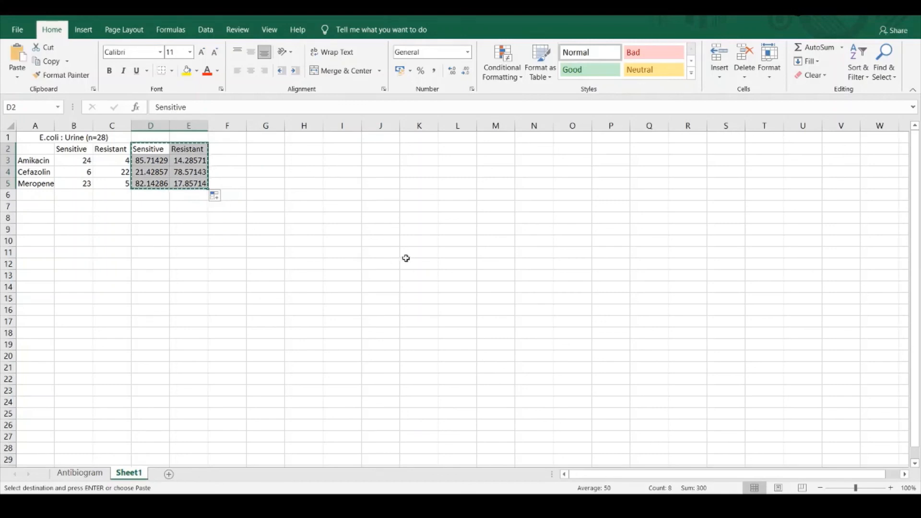
# Try a regular paste of the copied percentage columns at K10, and undo that paste
pyautogui.click(380, 224)
pyautogui.click(409, 240)
pyautogui.hotkey('ctrl', 'v')
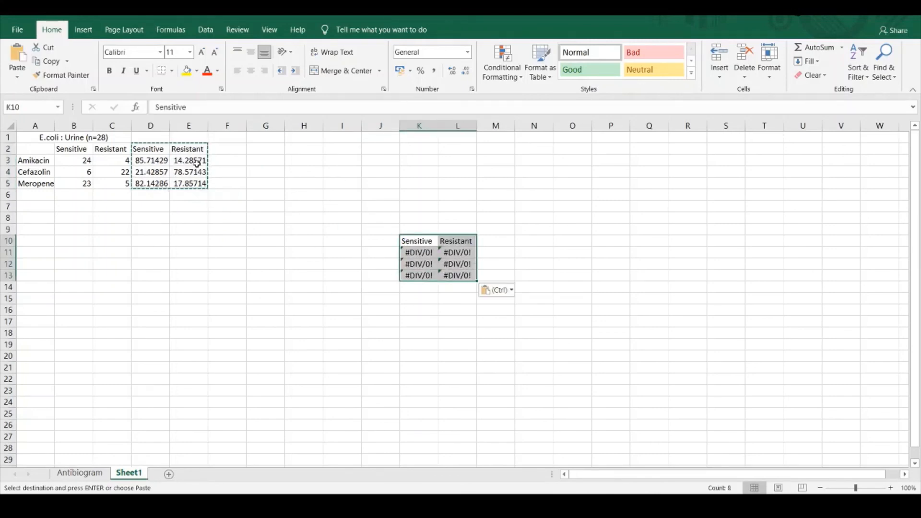
pyautogui.click(51, 139)
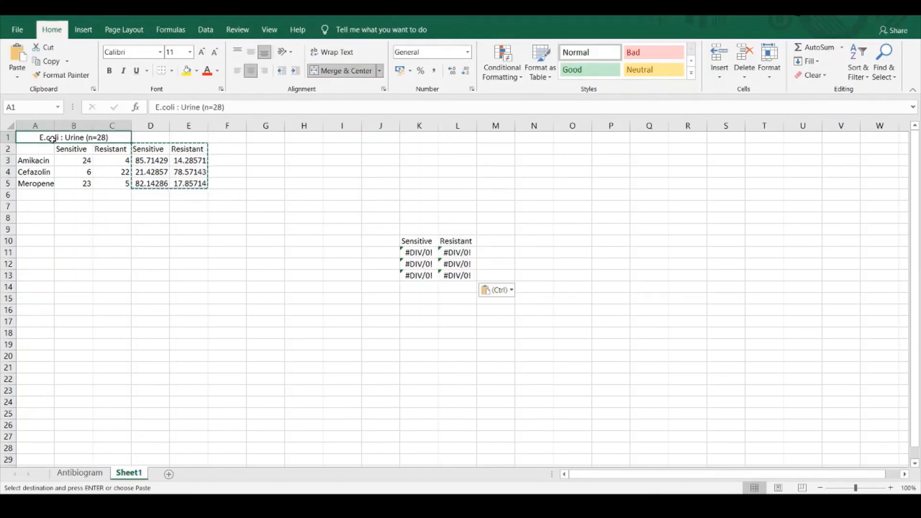
pyautogui.hotkey('ctrl', 'c')
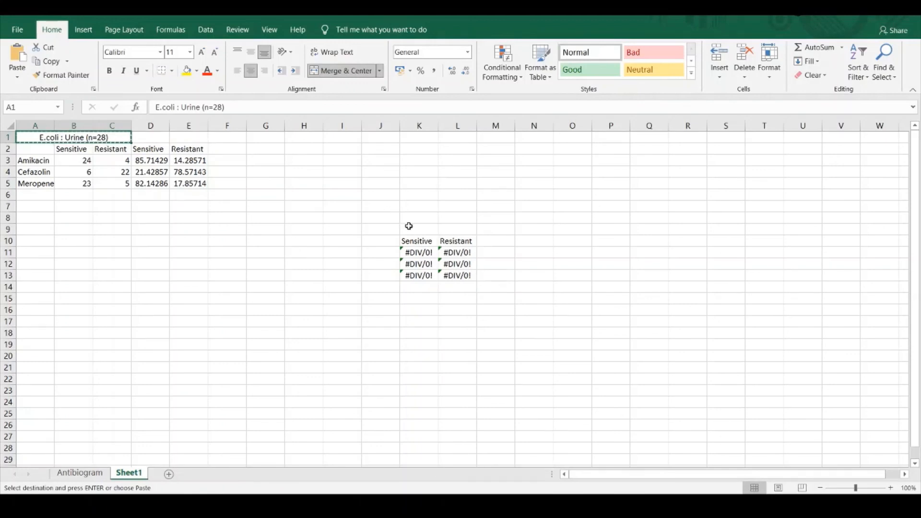
pyautogui.hotkey('ctrl', 'z')
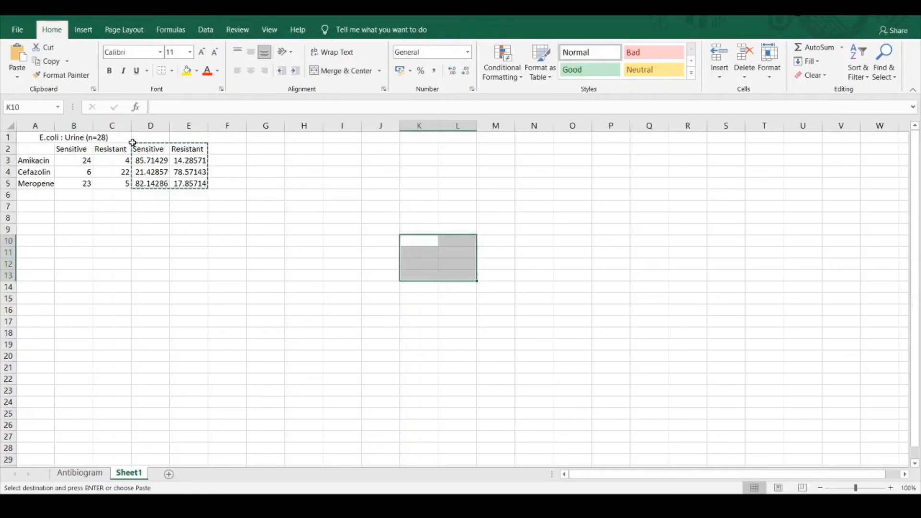
# Paste the copied percentage columns at P11 with Paste Special, using the Values and number formats option
pyautogui.click(612, 254)
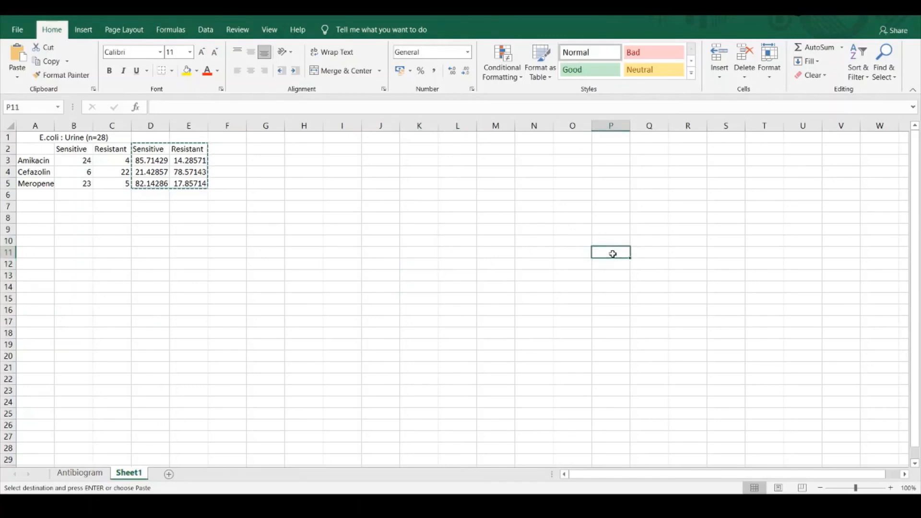
pyautogui.rightClick(613, 254)
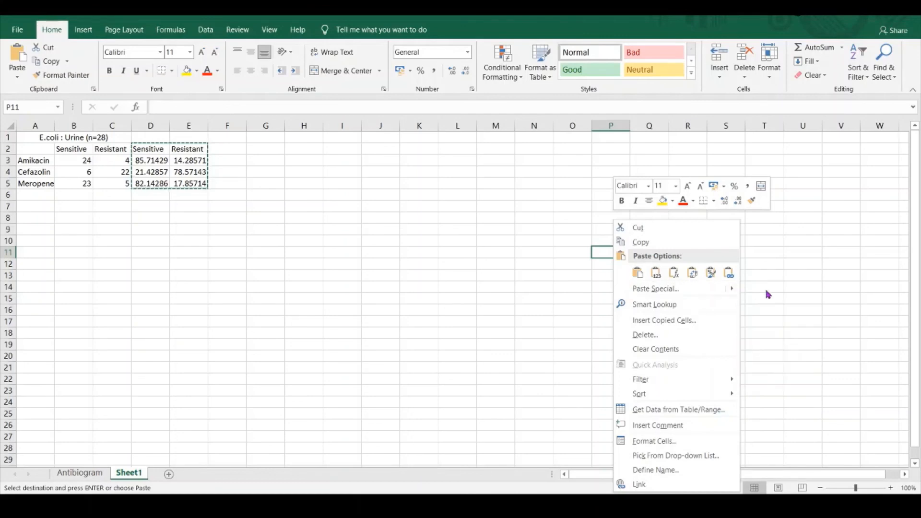
pyautogui.click(681, 290)
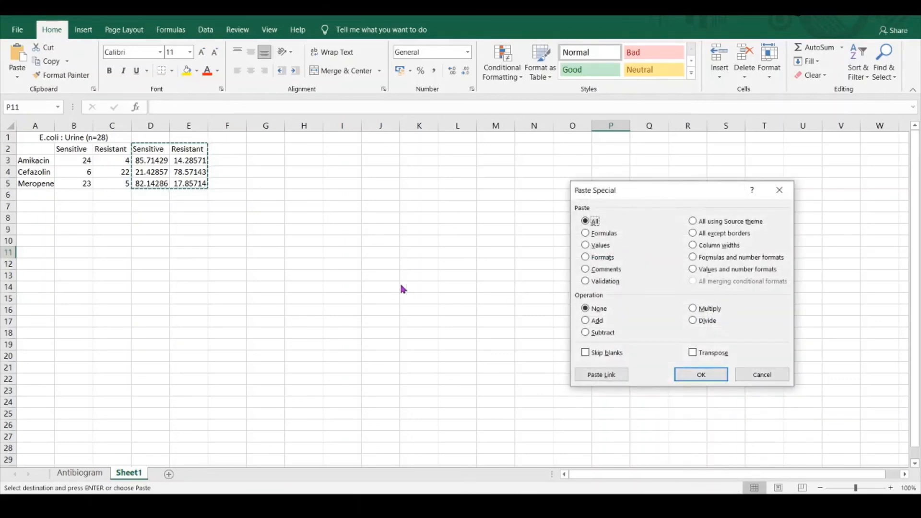
pyautogui.click(714, 269)
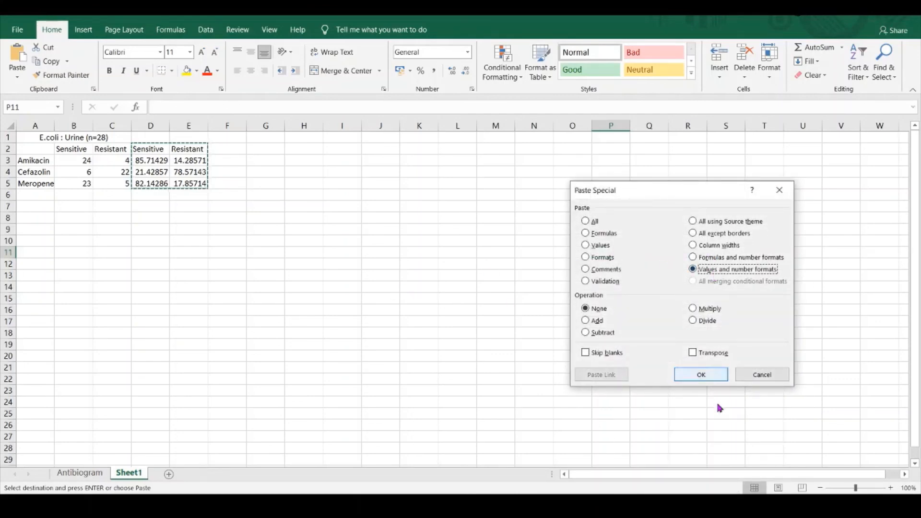
pyautogui.click(718, 371)
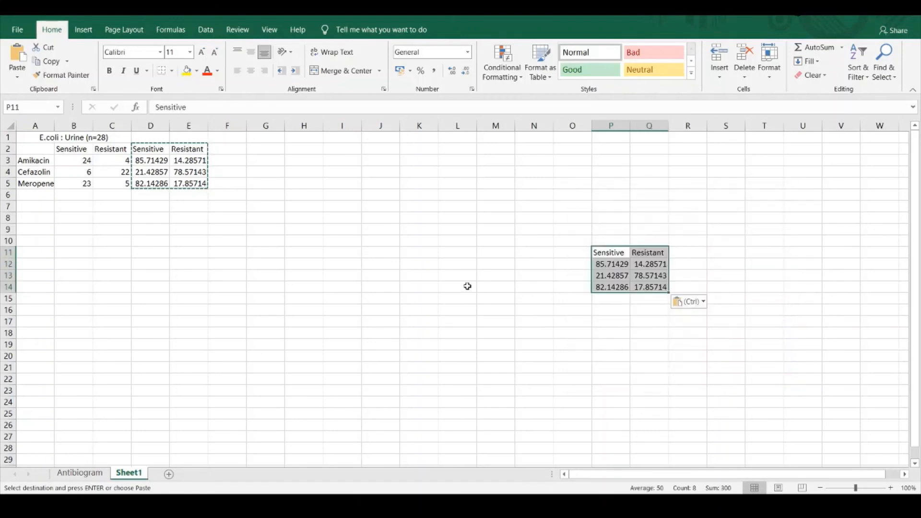
# Copy the merged table title from A1 to O10, above the pasted percentage columns
pyautogui.click(69, 137)
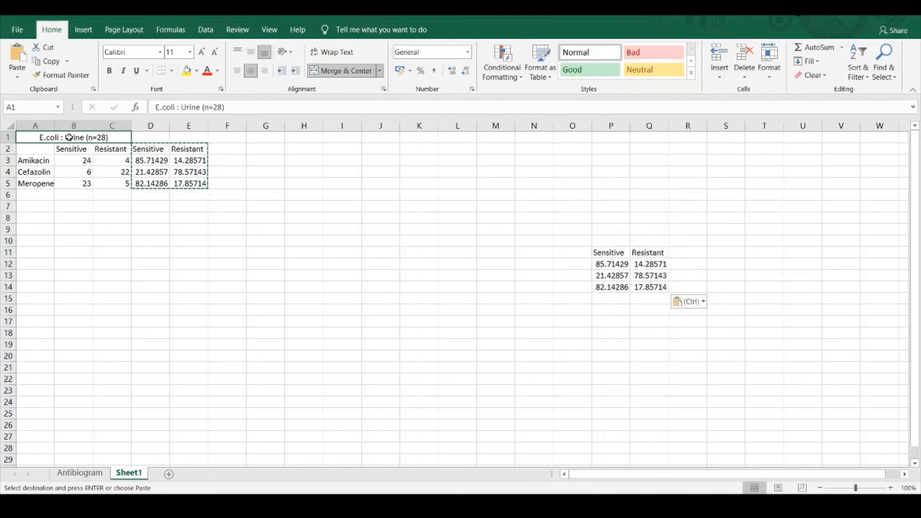
pyautogui.hotkey('ctrl', 'c')
pyautogui.click(571, 240)
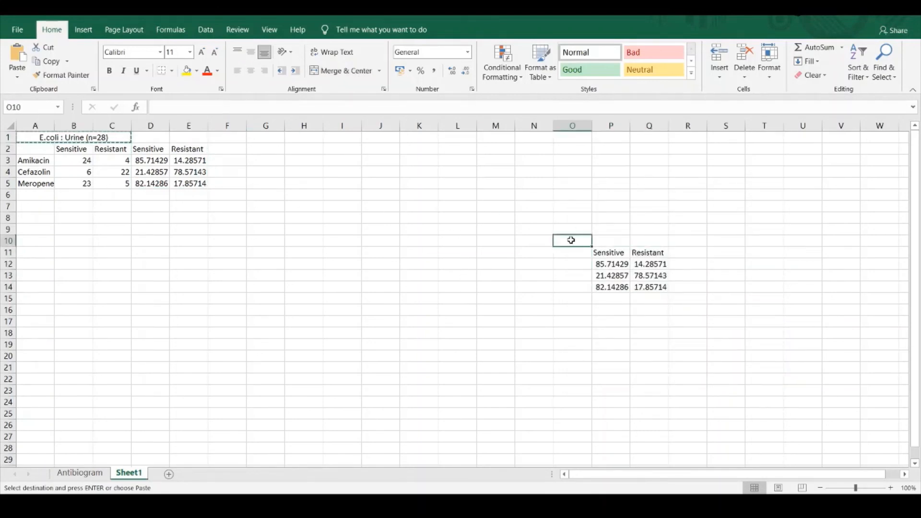
pyautogui.hotkey('ctrl', 'v')
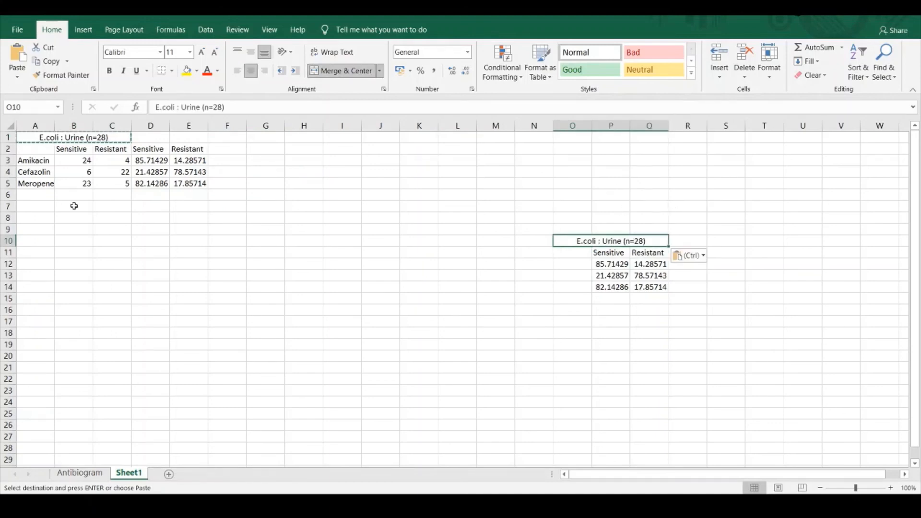
# Move the antibiotic names from A3:A5 to O12:O14 as row labels for the percentage table
pyautogui.moveTo(29, 161); pyautogui.dragTo(26, 182)
pyautogui.hotkey('ctrl', 'c')
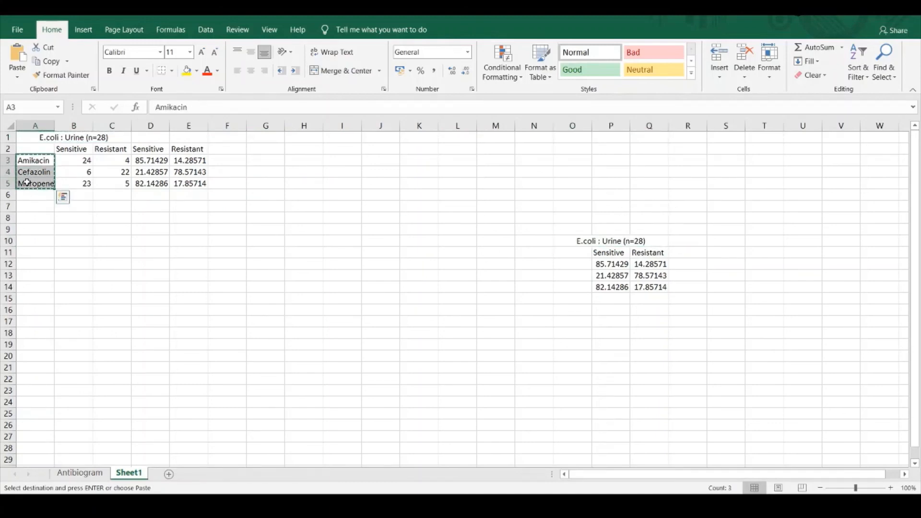
pyautogui.click(567, 261)
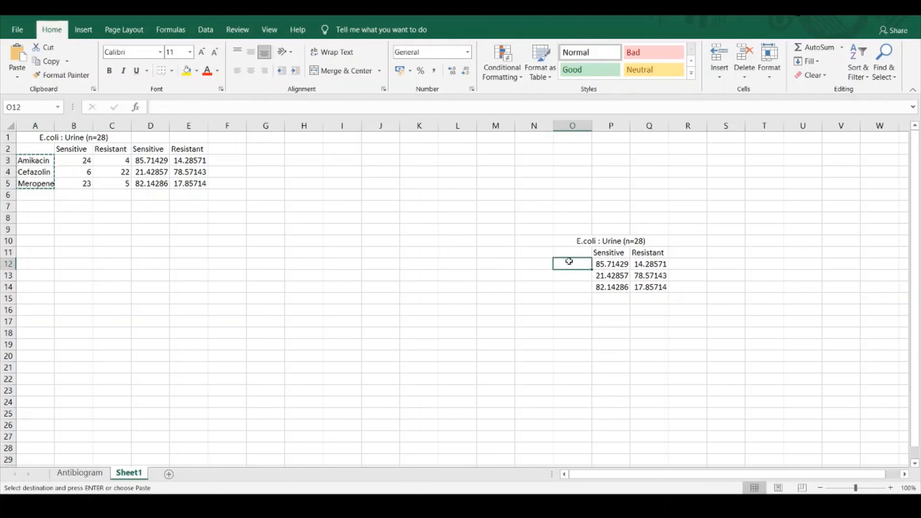
pyautogui.hotkey('ctrl', 'v')
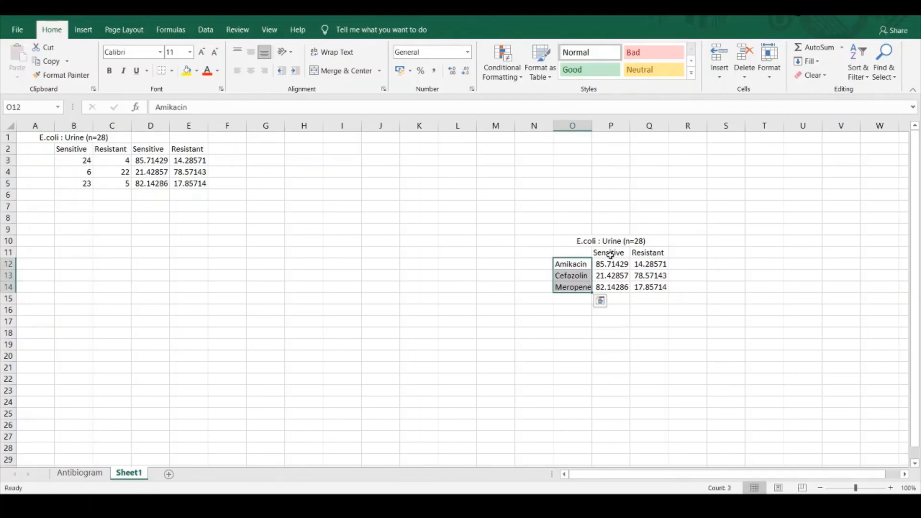
# Apply the Good cell style to the Sensitive column P11:P14 and the Bad style to the Resistant column Q11:Q14
pyautogui.moveTo(610, 254); pyautogui.dragTo(611, 288)
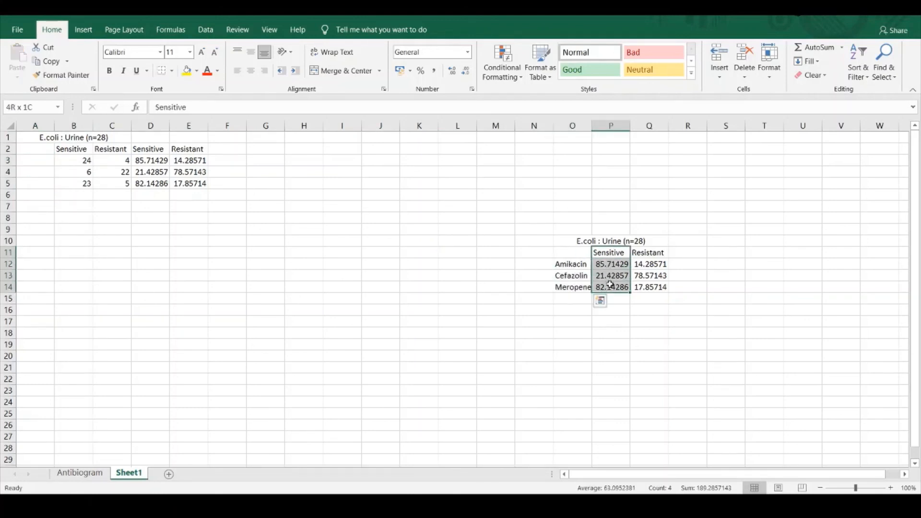
pyautogui.click(594, 75)
pyautogui.moveTo(647, 253); pyautogui.dragTo(650, 288)
pyautogui.click(629, 56)
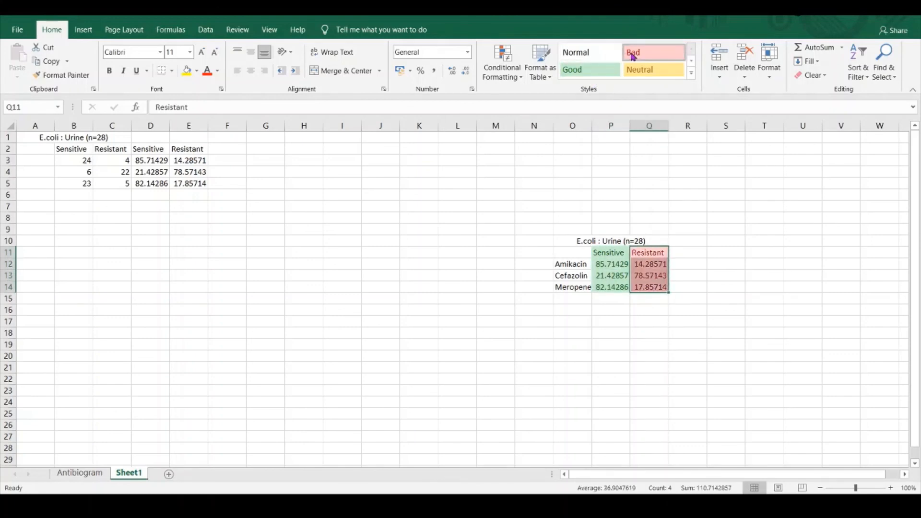
pyautogui.click(502, 265)
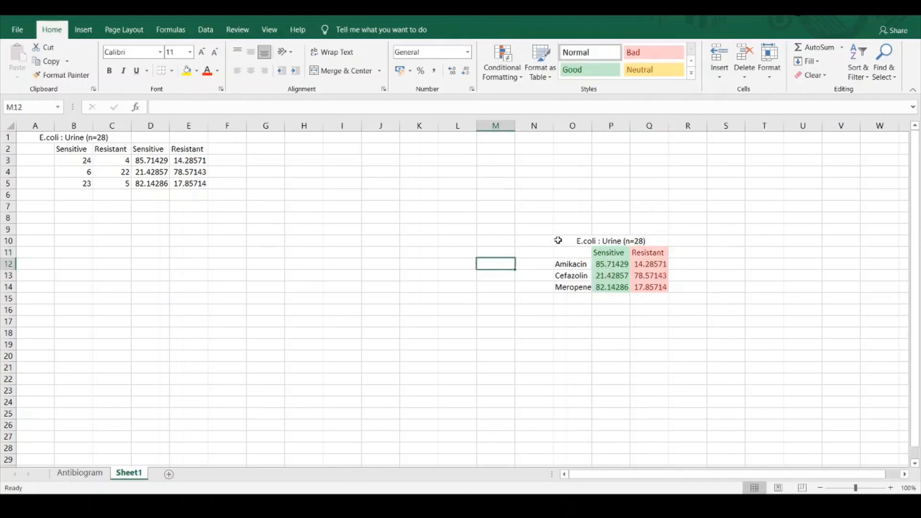
# Apply All Borders to the percentage table O10:Q14
pyautogui.moveTo(557, 240); pyautogui.dragTo(610, 287)
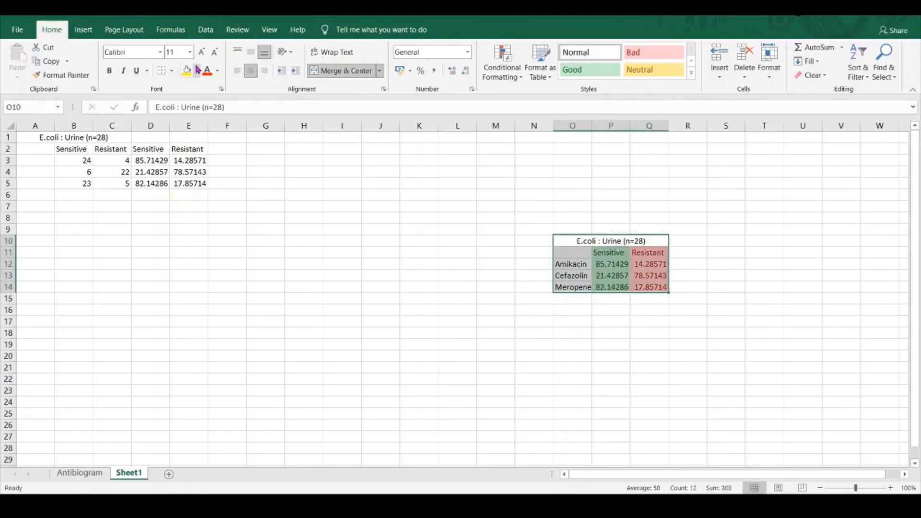
pyautogui.click(171, 71)
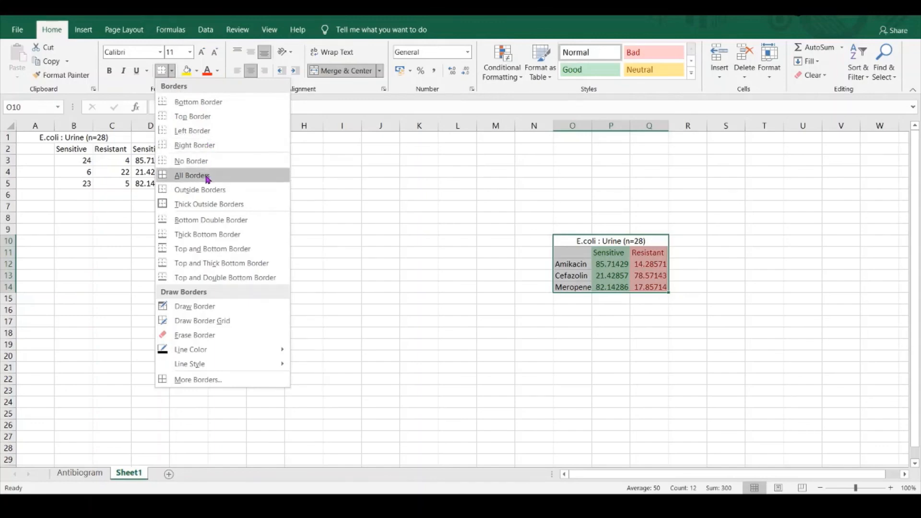